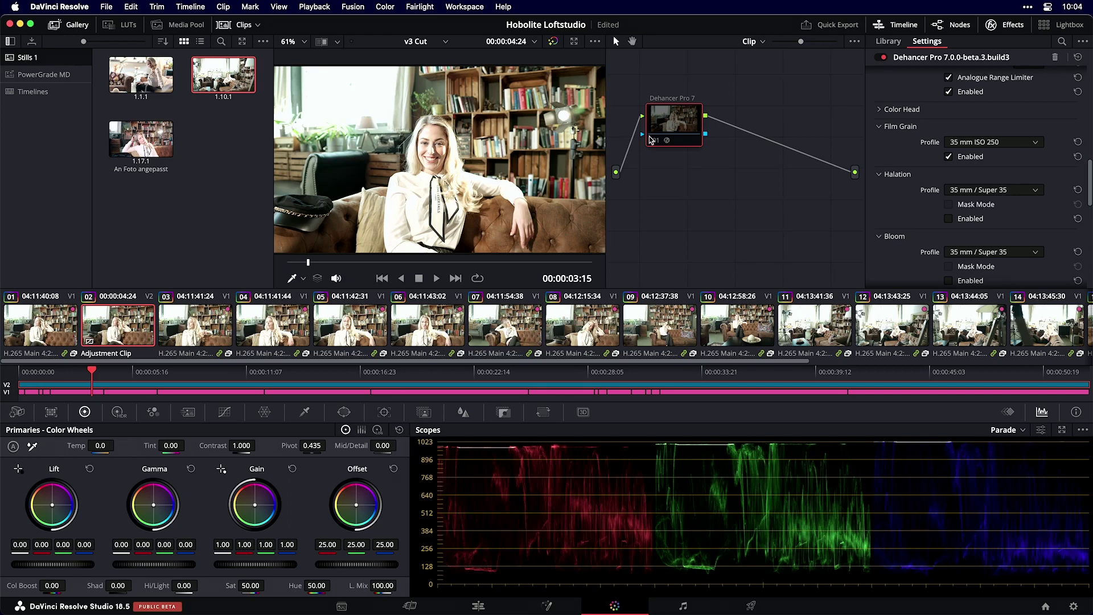
- Re-enable the Dehancer Pro 7 node in the Color page node graph
{"action": "left_click", "coordinate": [656, 141]}
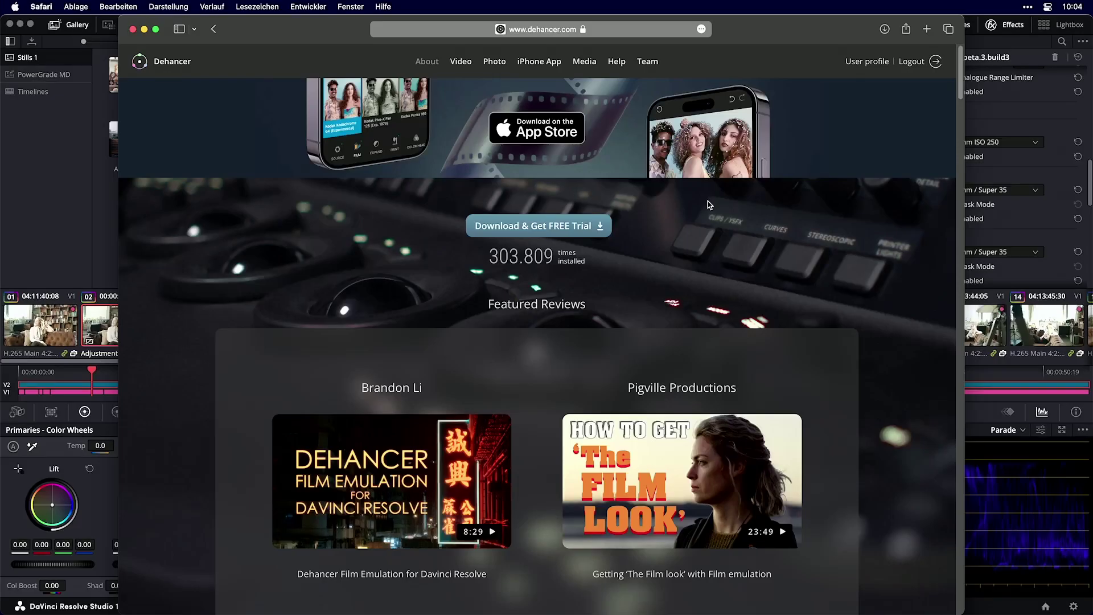
- Go to the Video store page for Dehancer Pro for DaVinci Resolve, priced at $399
{"action": "scroll", "coordinate": [740, 338], "scroll_direction": "up", "scroll_amount": 2}
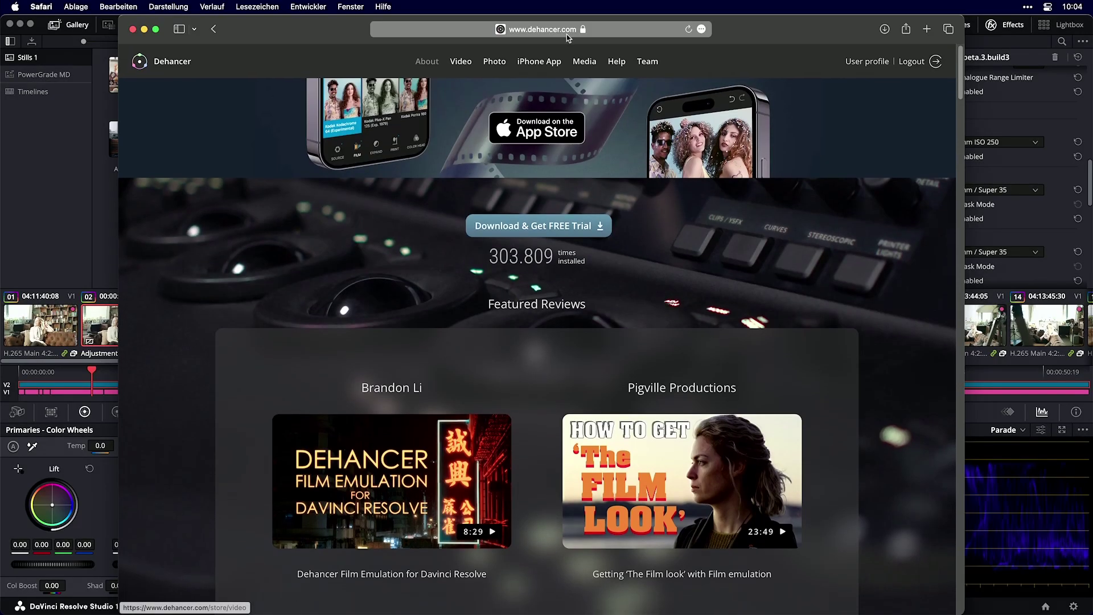
{"action": "left_click", "coordinate": [465, 64]}
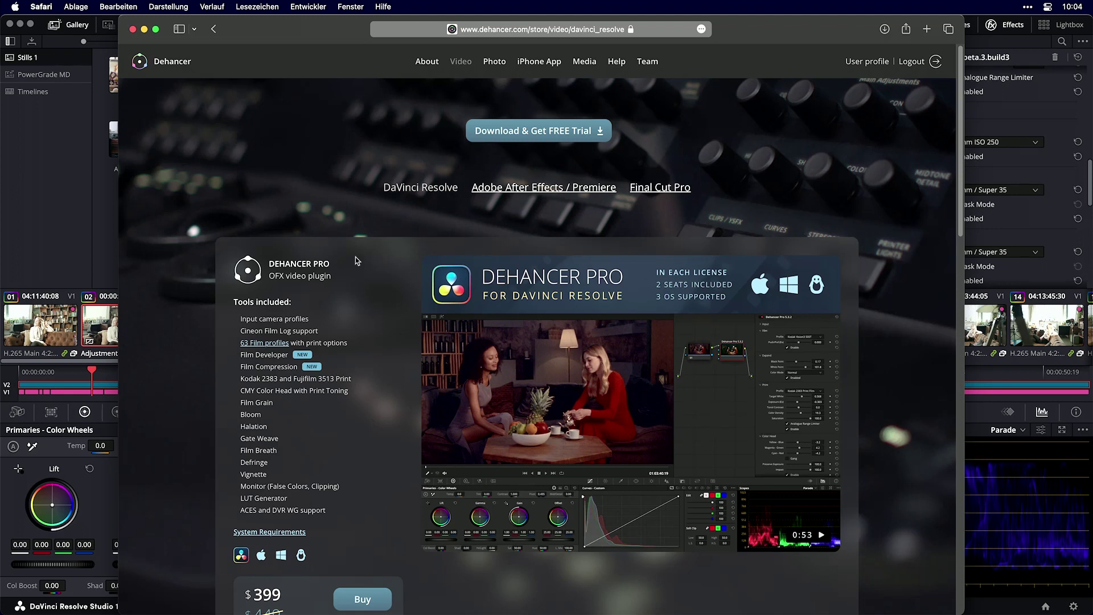
- Apply a 10% promo code at checkout for a $359.10 total, then close Safari
{"action": "left_click", "coordinate": [363, 598]}
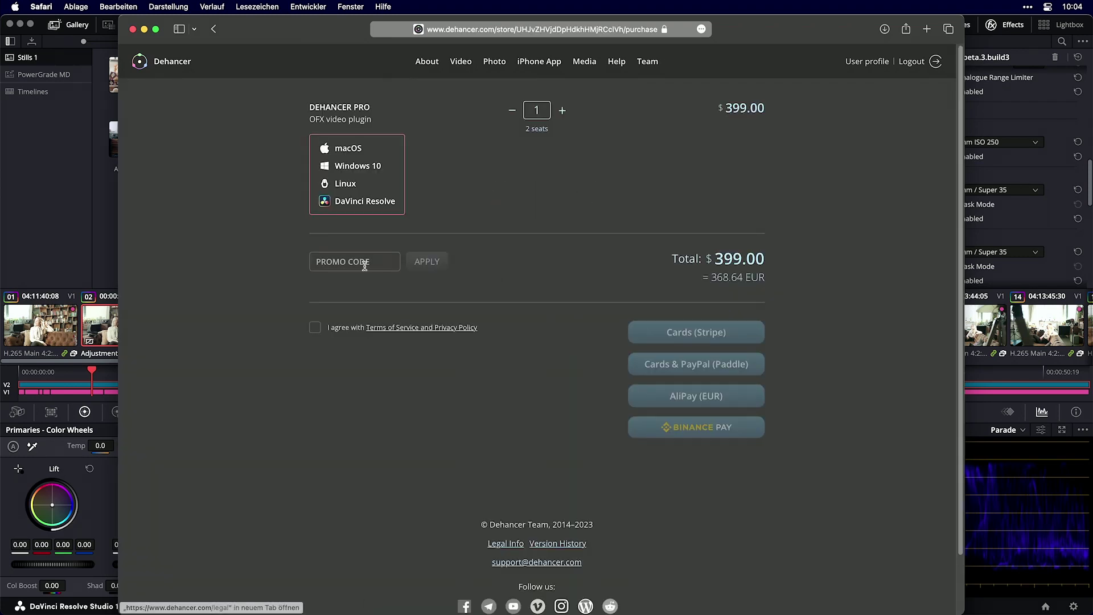
{"action": "left_click", "coordinate": [364, 262]}
{"action": "type", "text": "MARTINDOERSCH"}
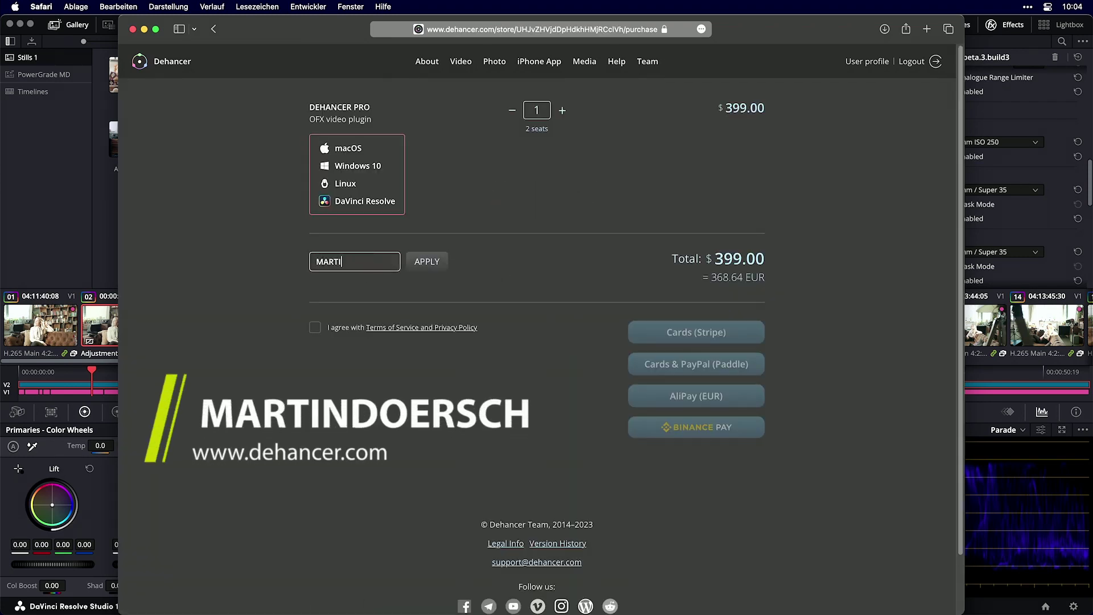
{"action": "left_click", "coordinate": [427, 261]}
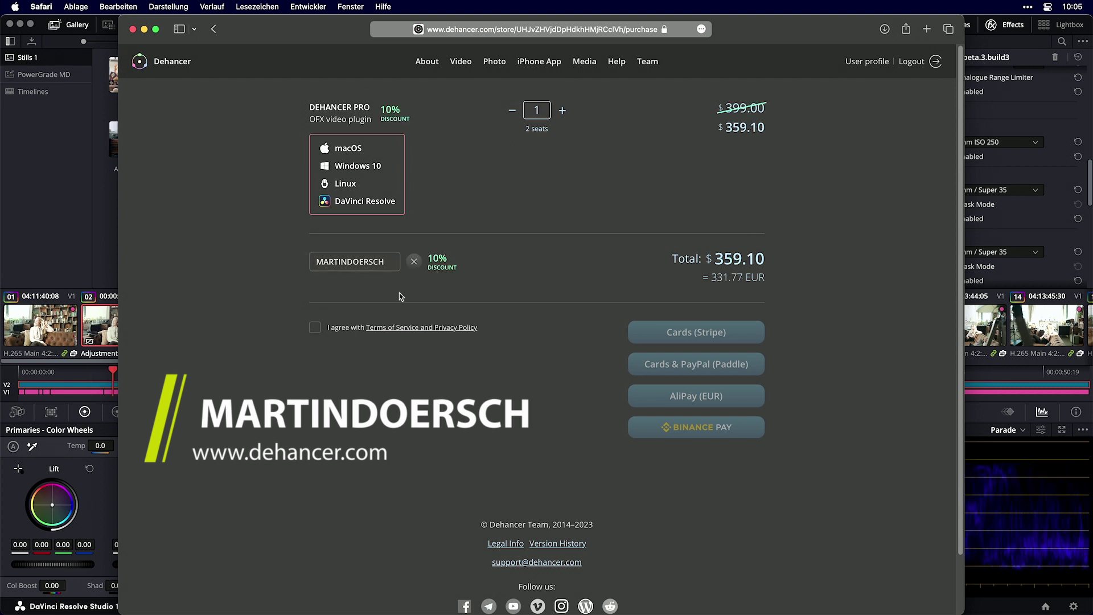
{"action": "left_click", "coordinate": [132, 29]}
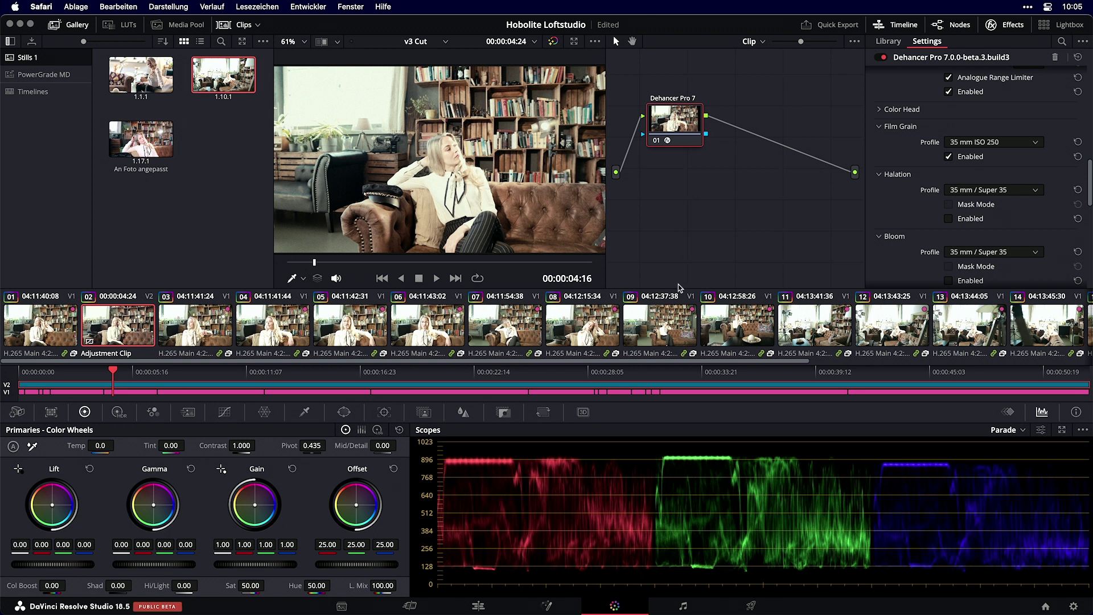
- Save the project, view clip 10, then return to Adjustment Clip 02
{"action": "key", "text": "super+s"}
{"action": "left_click", "coordinate": [712, 334]}
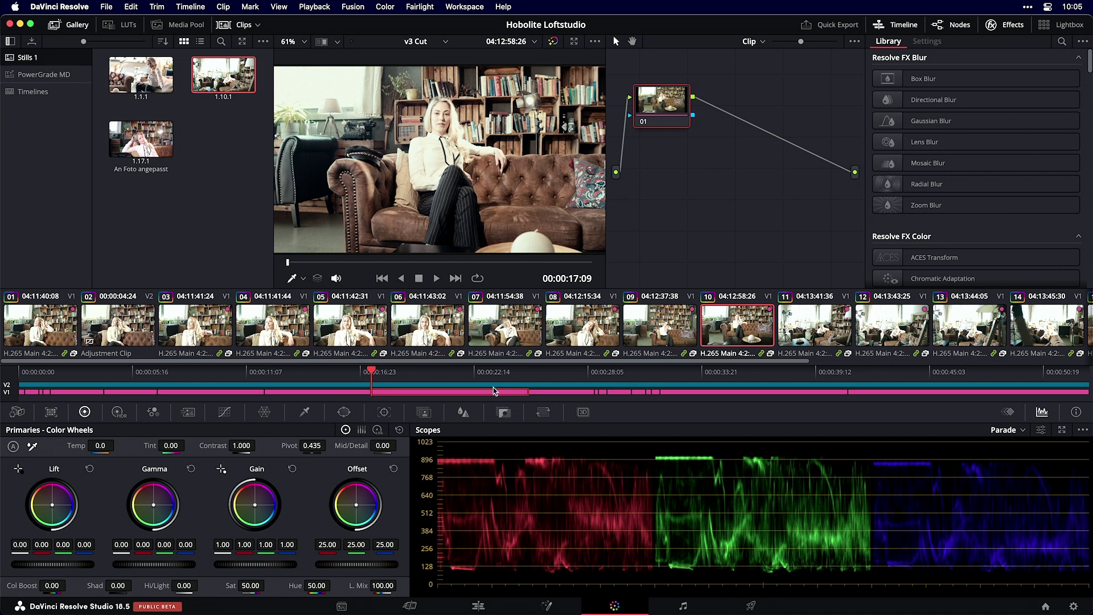
{"action": "left_click", "coordinate": [487, 383]}
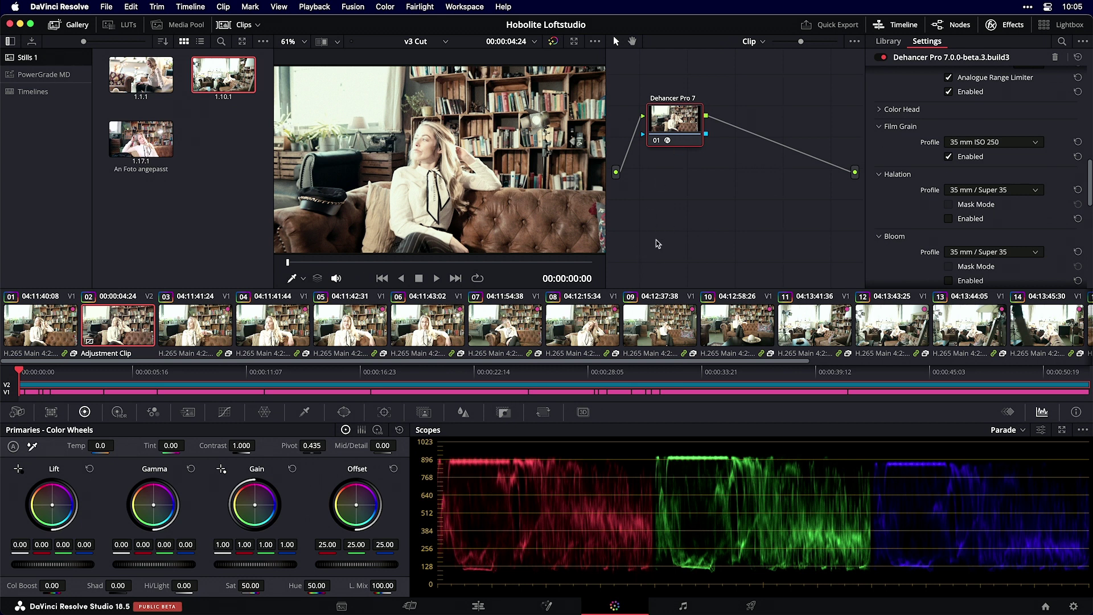
- On the Edit page, add an Adjustment Clip on V3 at 00:00:06:21 and disable the Dehancer track
{"action": "left_click", "coordinate": [479, 606]}
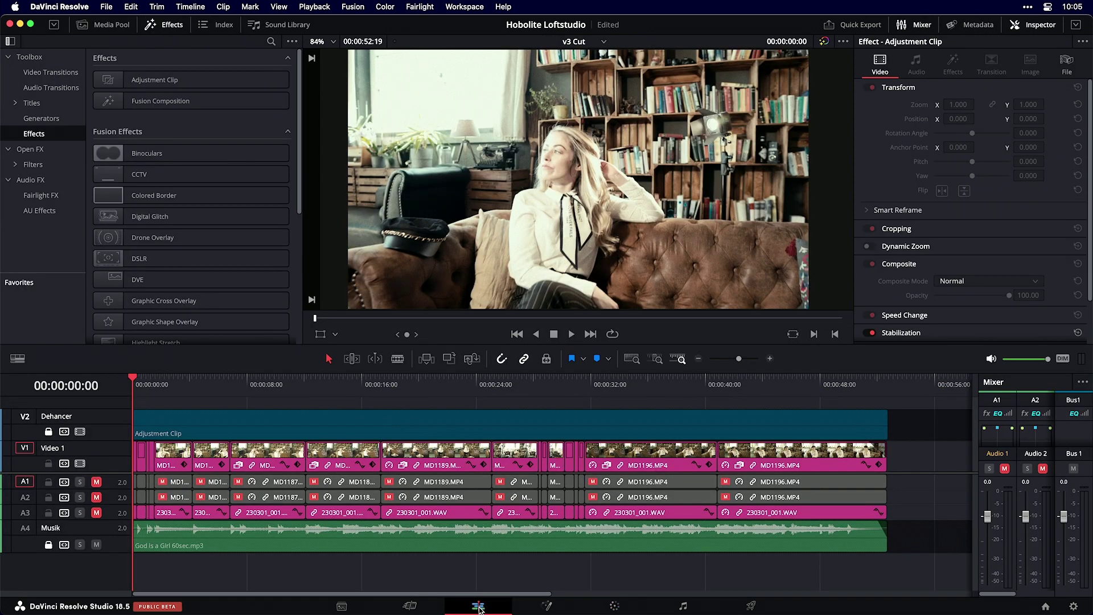
{"action": "left_click", "coordinate": [230, 381]}
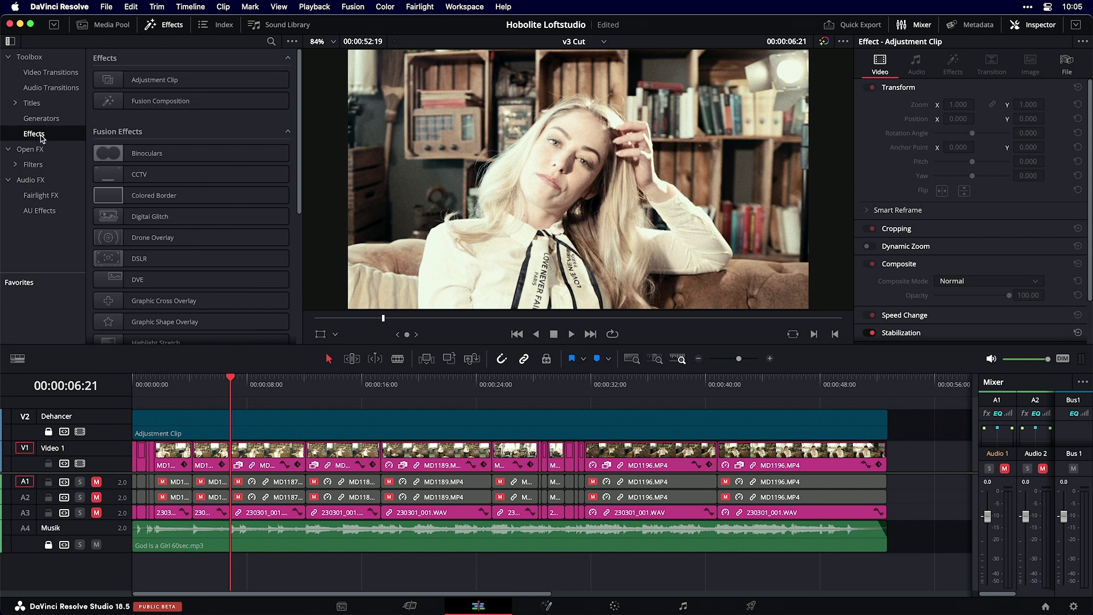
{"action": "left_click_drag", "start_coordinate": [181, 83], "coordinate": [175, 416]}
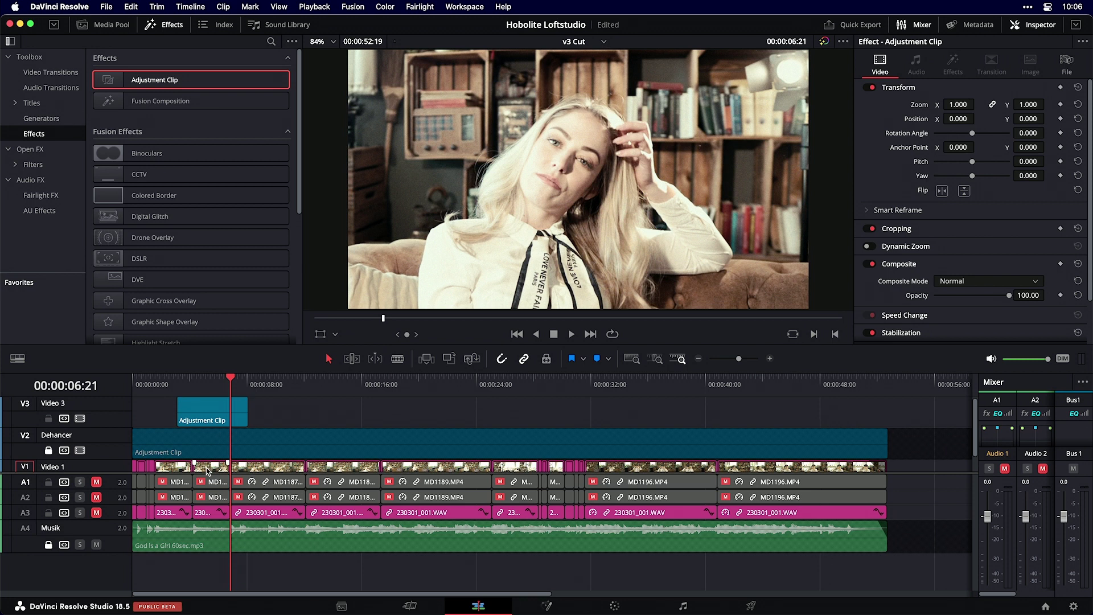
{"action": "left_click_drag", "start_coordinate": [117, 475], "coordinate": [120, 517]}
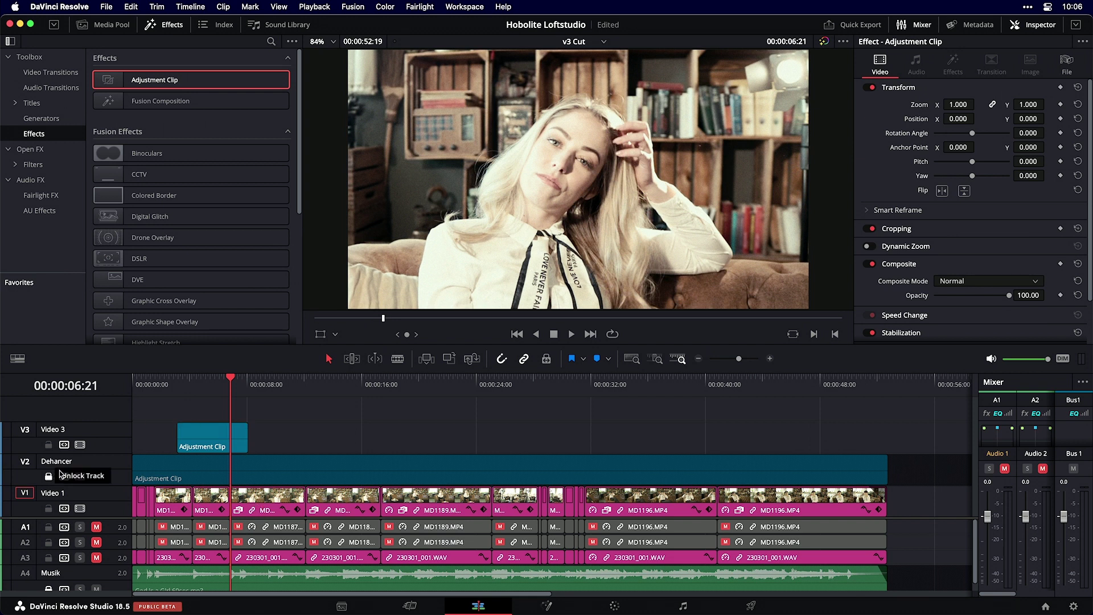
{"action": "left_click", "coordinate": [80, 477]}
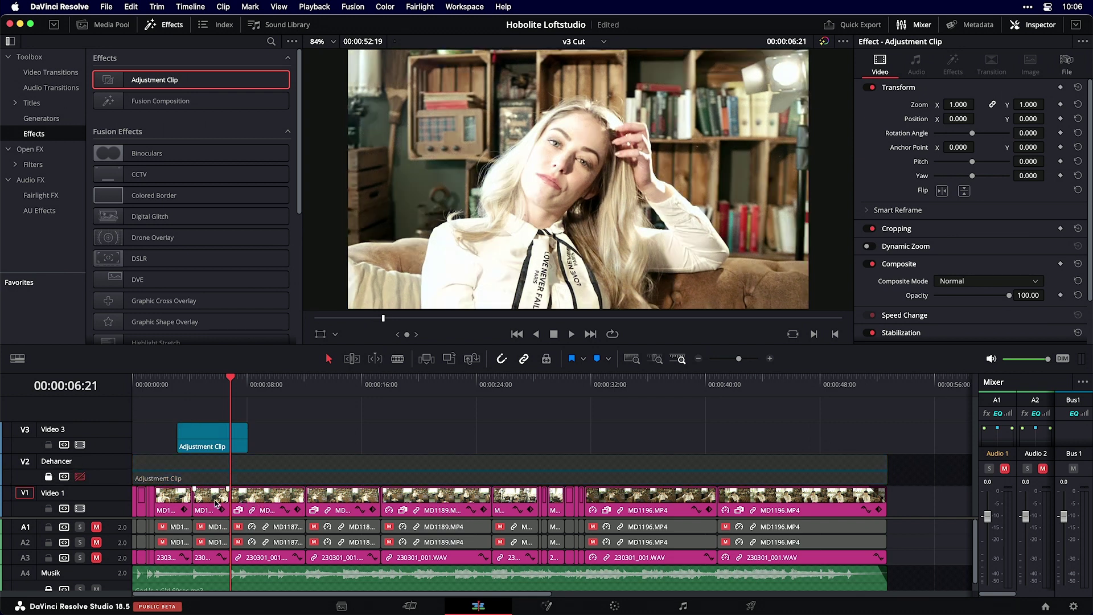
- Stretch the new Adjustment Clip from the timeline start to the end of Video 1
{"action": "left_click", "coordinate": [233, 436]}
{"action": "left_click_drag", "start_coordinate": [247, 440], "coordinate": [511, 439]}
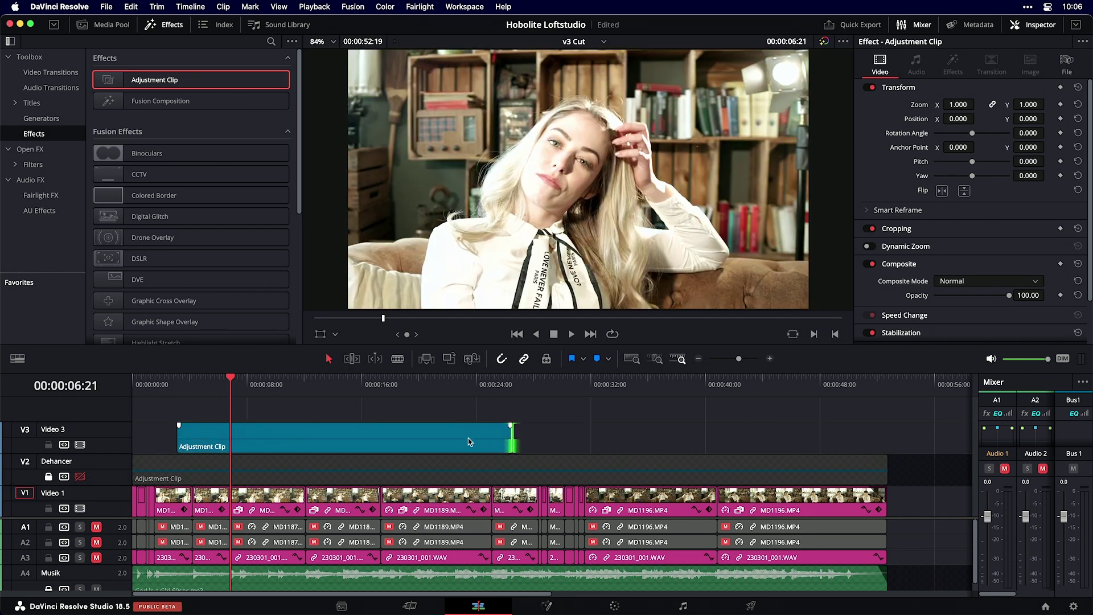
{"action": "left_click_drag", "start_coordinate": [178, 436], "coordinate": [133, 436]}
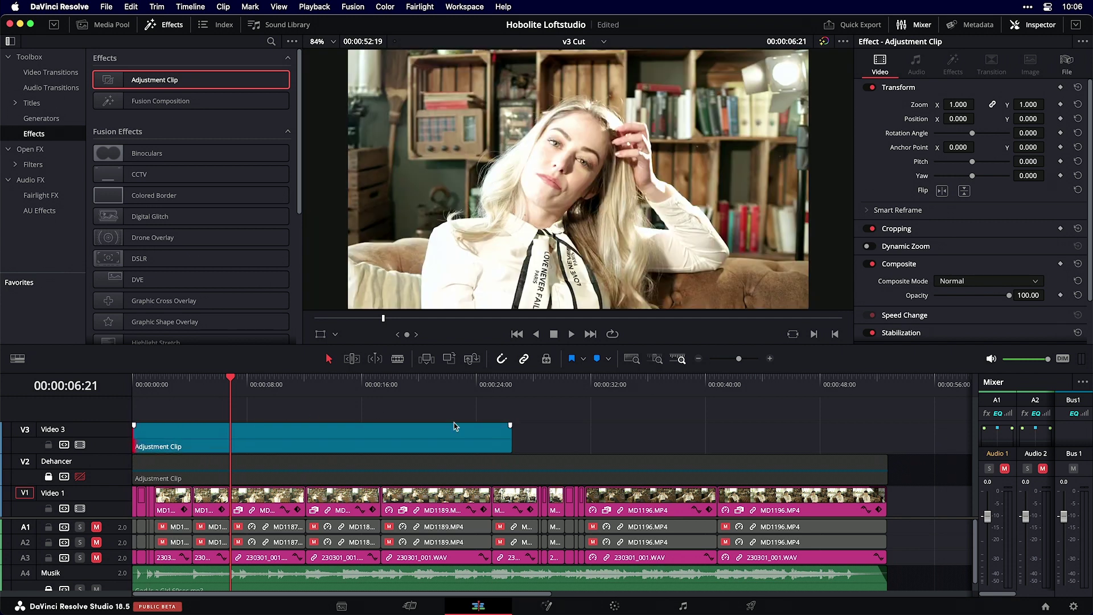
{"action": "left_click_drag", "start_coordinate": [513, 441], "coordinate": [886, 441]}
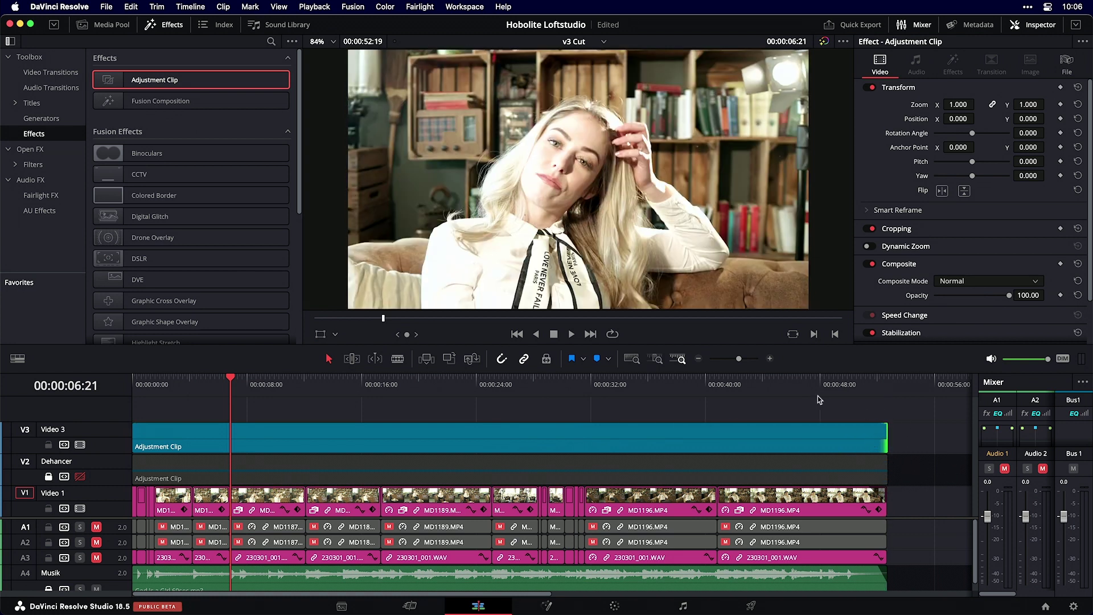
- Delete the new clip and the Video 3 track, re-enable the Dehancer track, and return to Color
{"action": "left_click", "coordinate": [689, 437]}
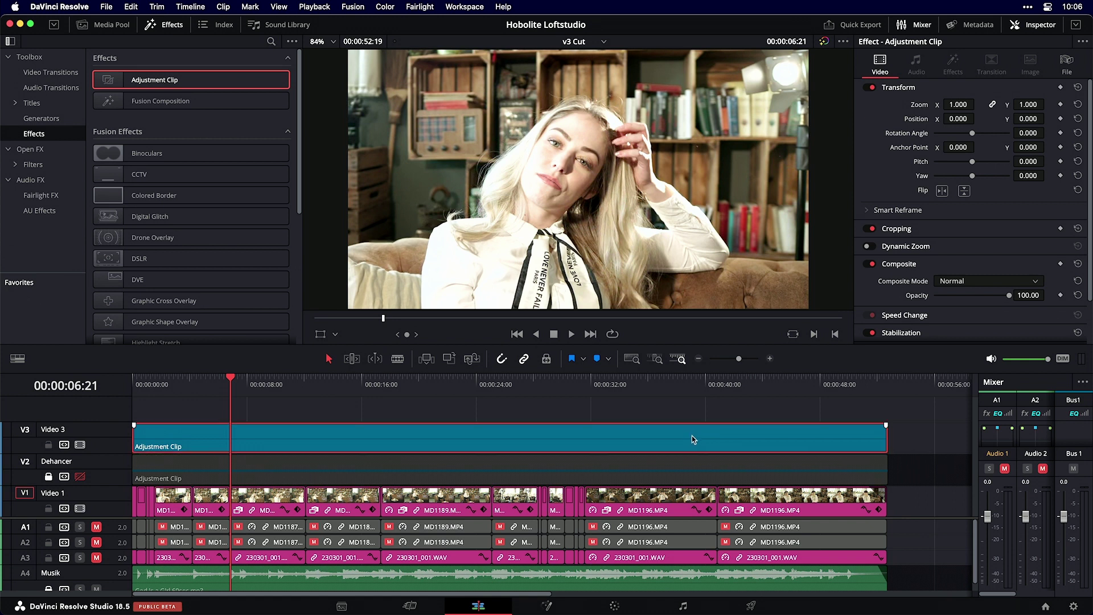
{"action": "key", "text": "Delete"}
{"action": "right_click", "coordinate": [110, 442]}
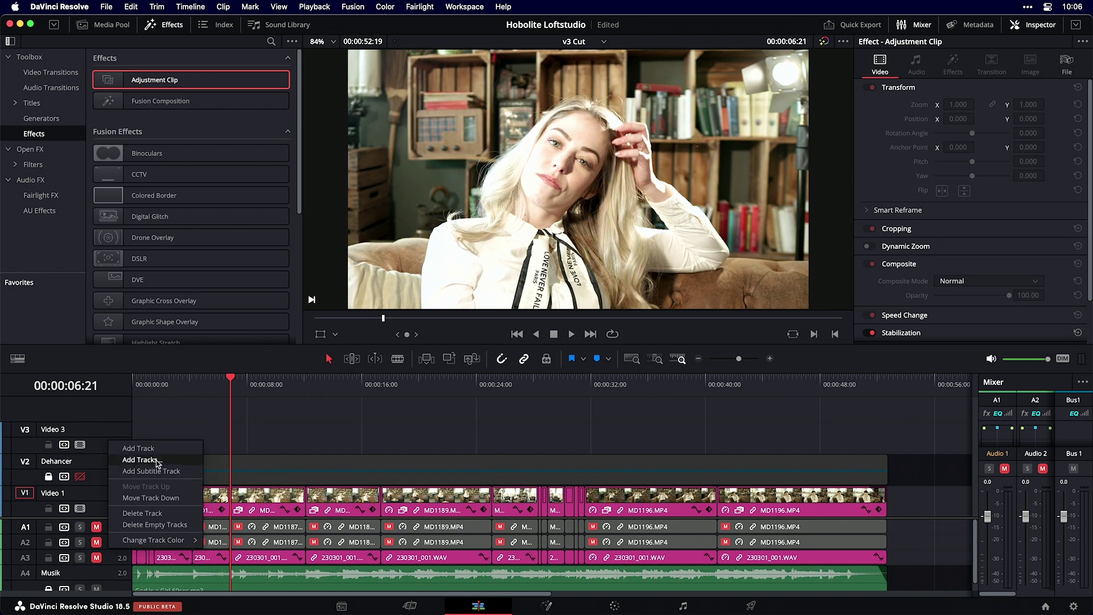
{"action": "left_click", "coordinate": [142, 513]}
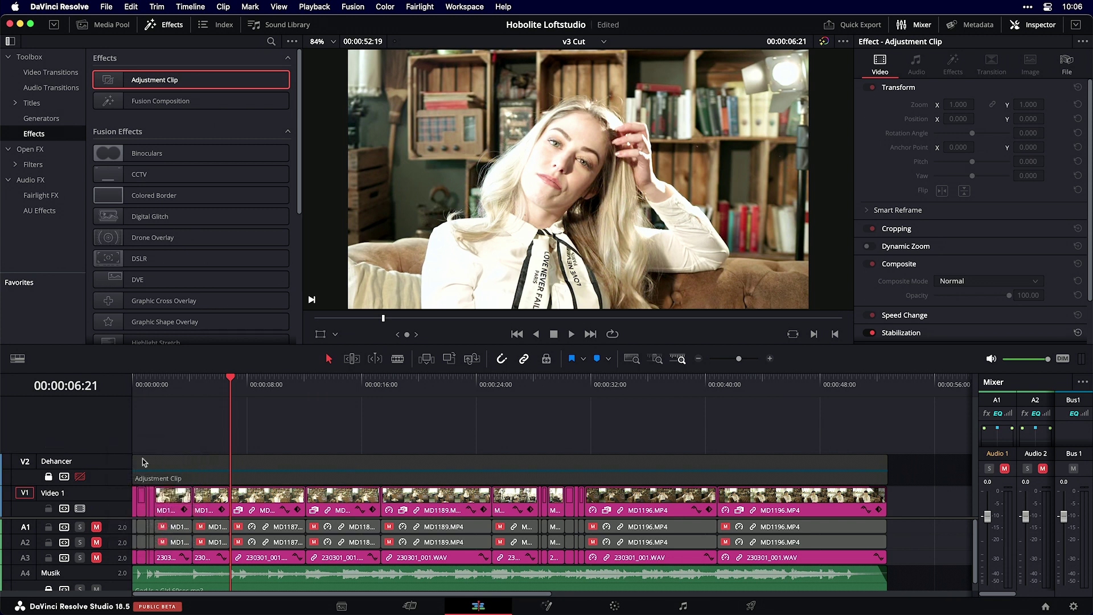
{"action": "left_click", "coordinate": [80, 477]}
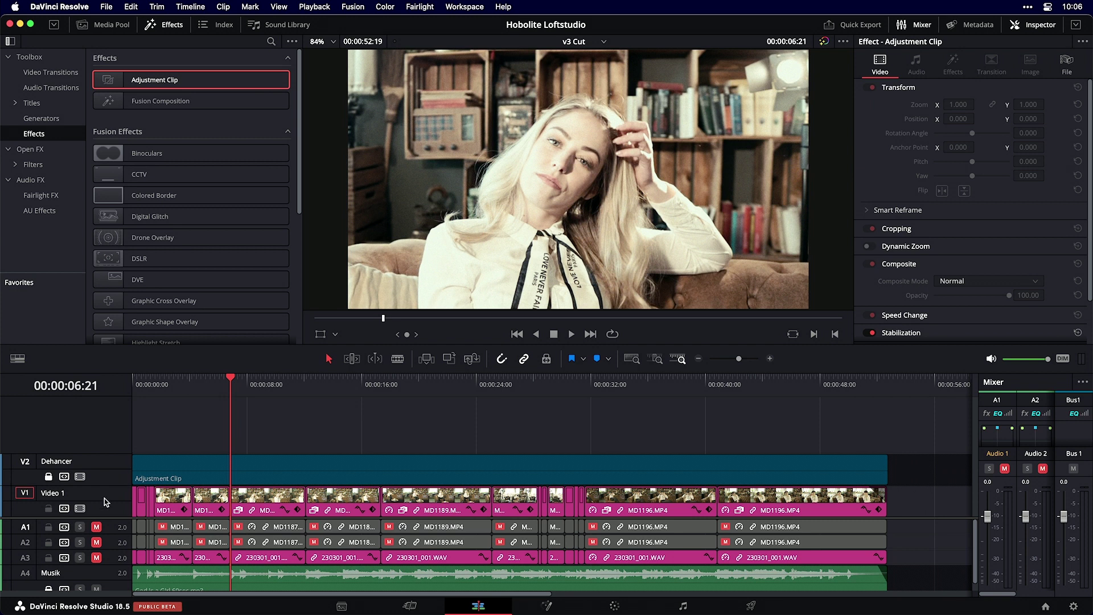
{"action": "left_click", "coordinate": [615, 606]}
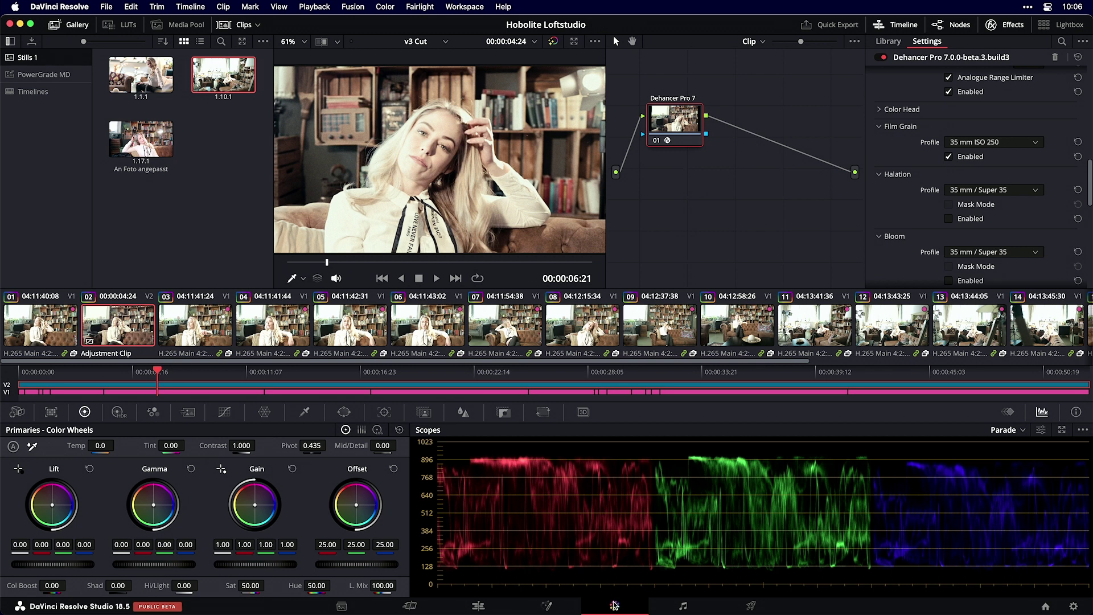
- Nudge the Dehancer Pro 7 node, toggle the effect settings panel, and save the project
{"action": "left_click_drag", "start_coordinate": [693, 103], "coordinate": [698, 106]}
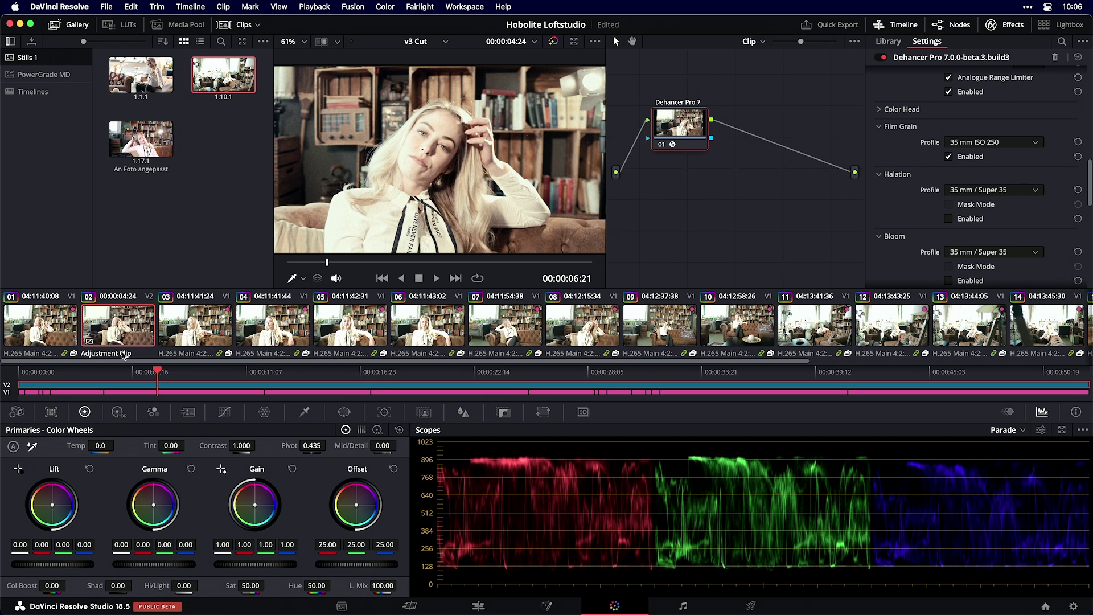
{"action": "left_click", "coordinate": [1013, 29]}
{"action": "left_click", "coordinate": [1013, 26]}
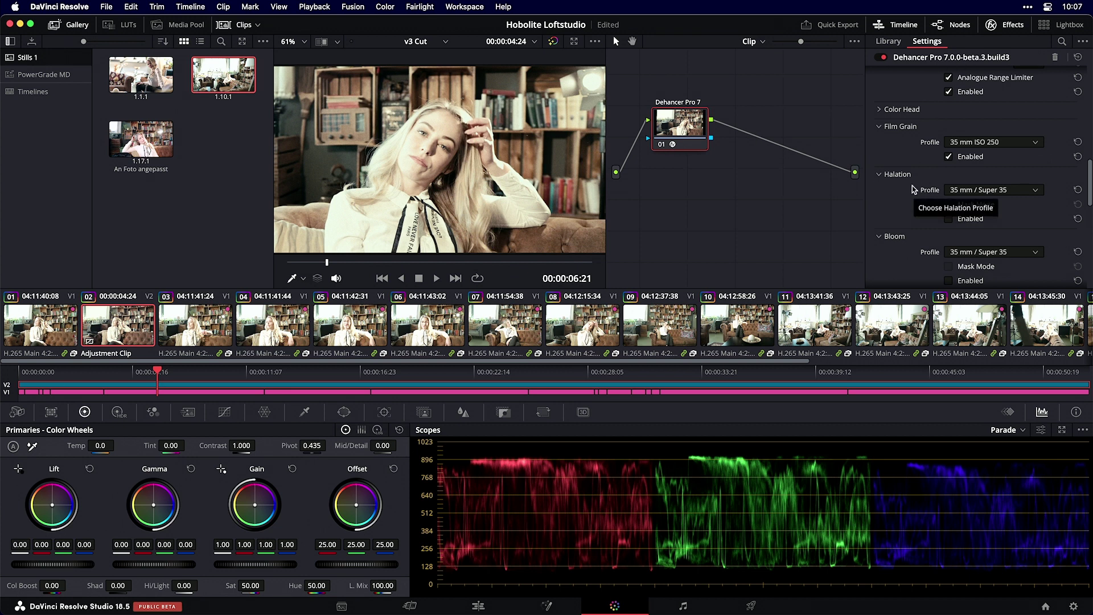
{"action": "key", "text": "super+s"}
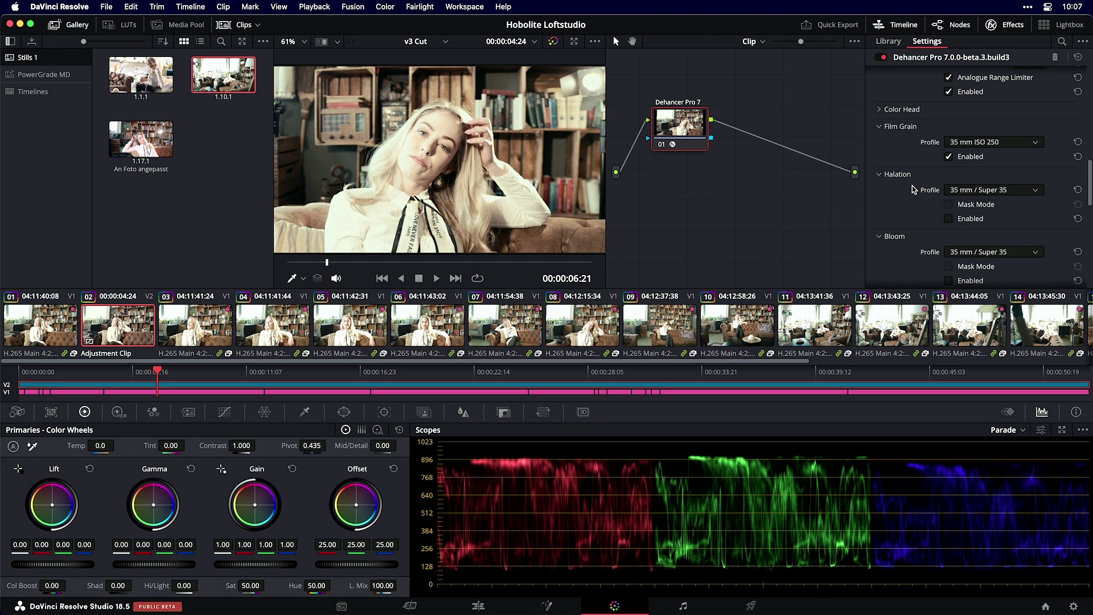
- Disable node 01 and add a serial node 02 carrying Dehancer Pro 7.0.0
{"action": "left_click", "coordinate": [667, 145]}
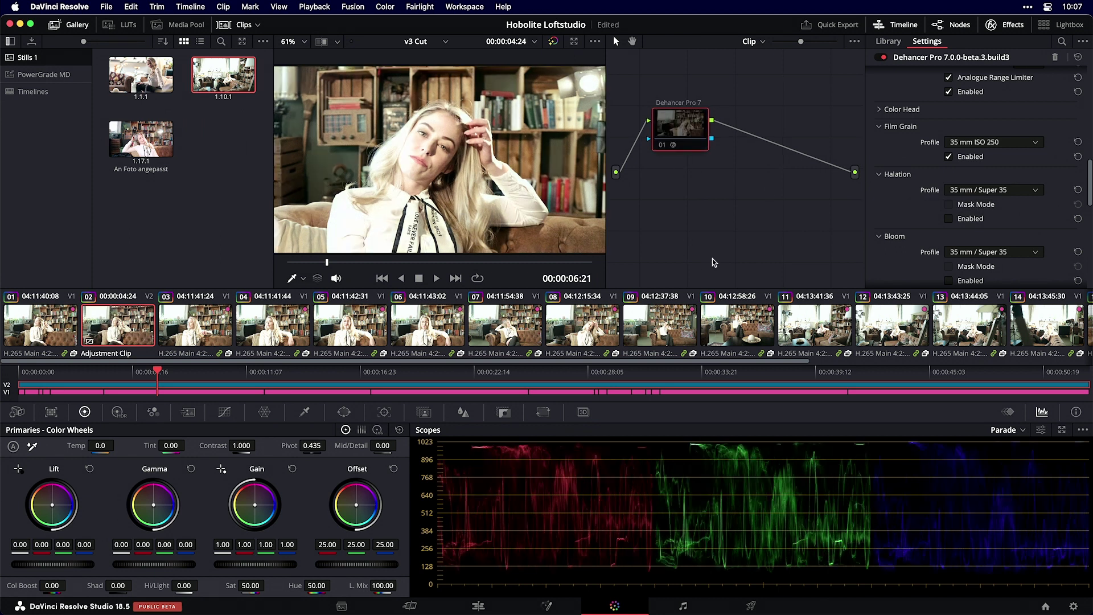
{"action": "key", "text": "alt+s"}
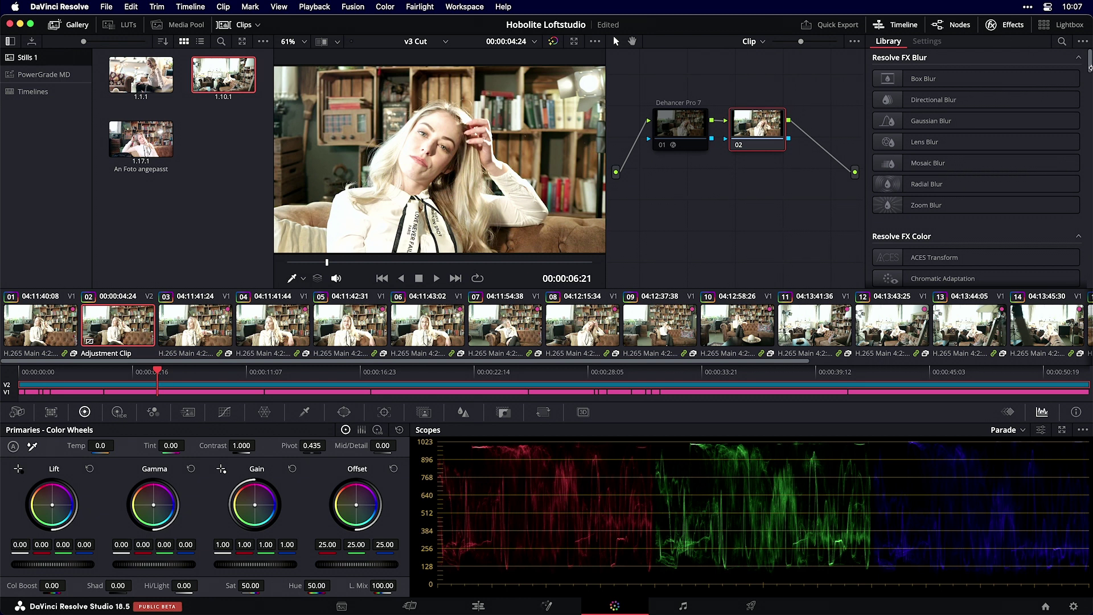
{"action": "left_click_drag", "start_coordinate": [1090, 63], "coordinate": [1091, 281]}
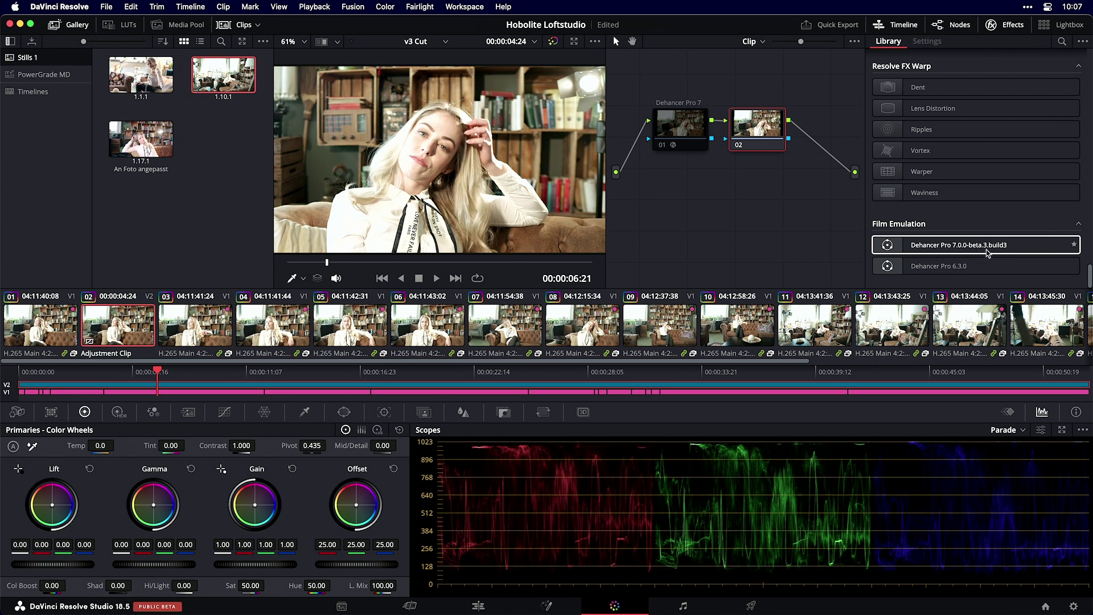
{"action": "left_click_drag", "start_coordinate": [894, 250], "coordinate": [760, 129]}
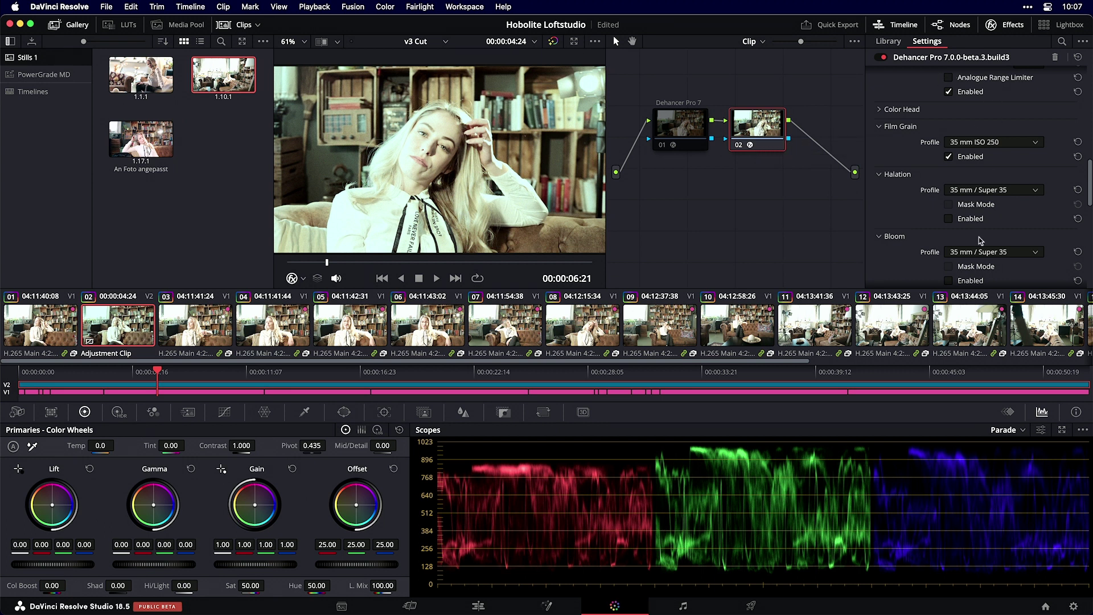
- Set the new node's film profile to Kodak Portra 800
{"action": "scroll", "coordinate": [979, 238], "scroll_direction": "up", "scroll_amount": 10}
{"action": "scroll", "coordinate": [980, 238], "scroll_direction": "up", "scroll_amount": 2}
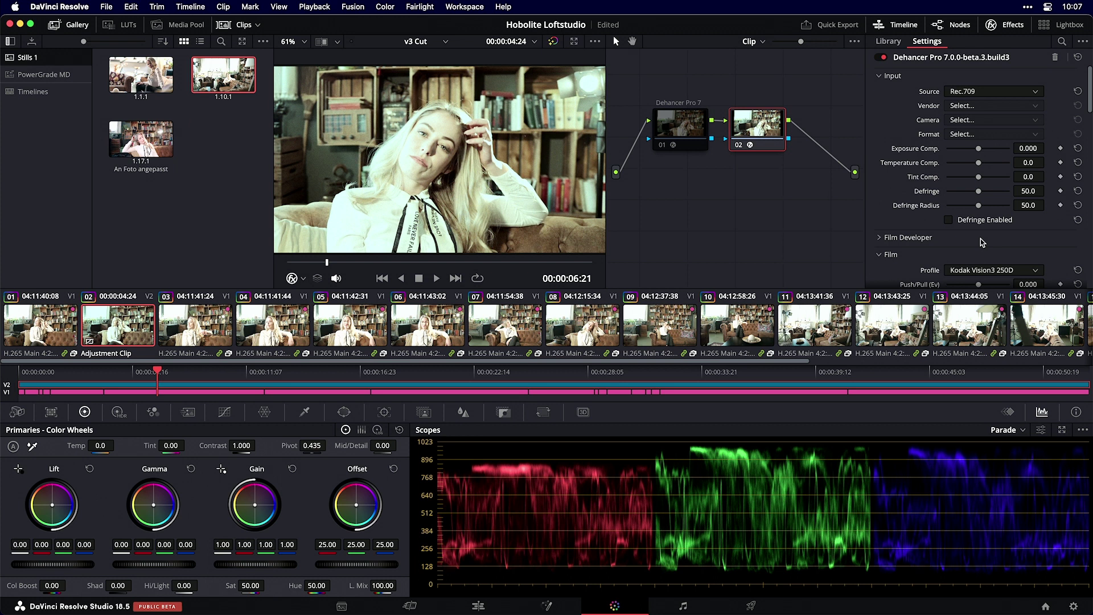
{"action": "scroll", "coordinate": [1025, 222], "scroll_direction": "down", "scroll_amount": 5}
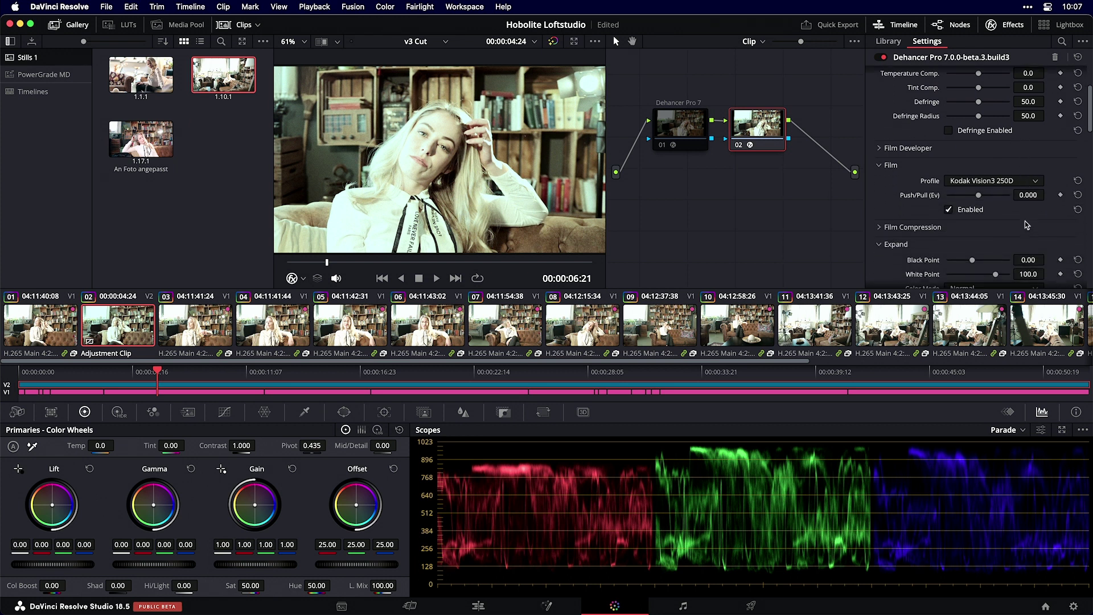
{"action": "left_click", "coordinate": [1012, 130]}
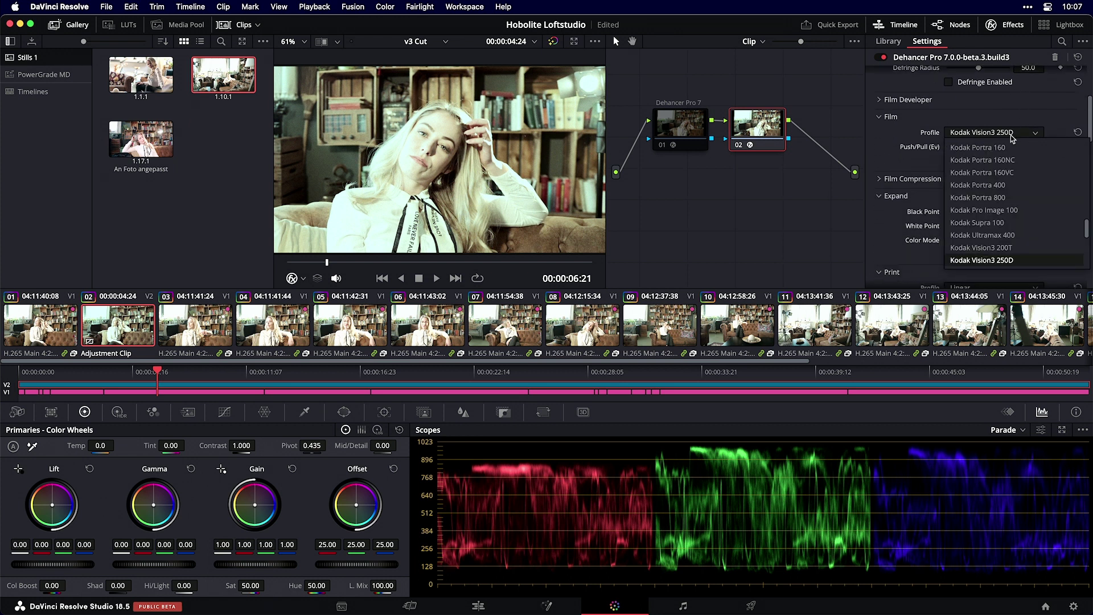
{"action": "left_click", "coordinate": [997, 197]}
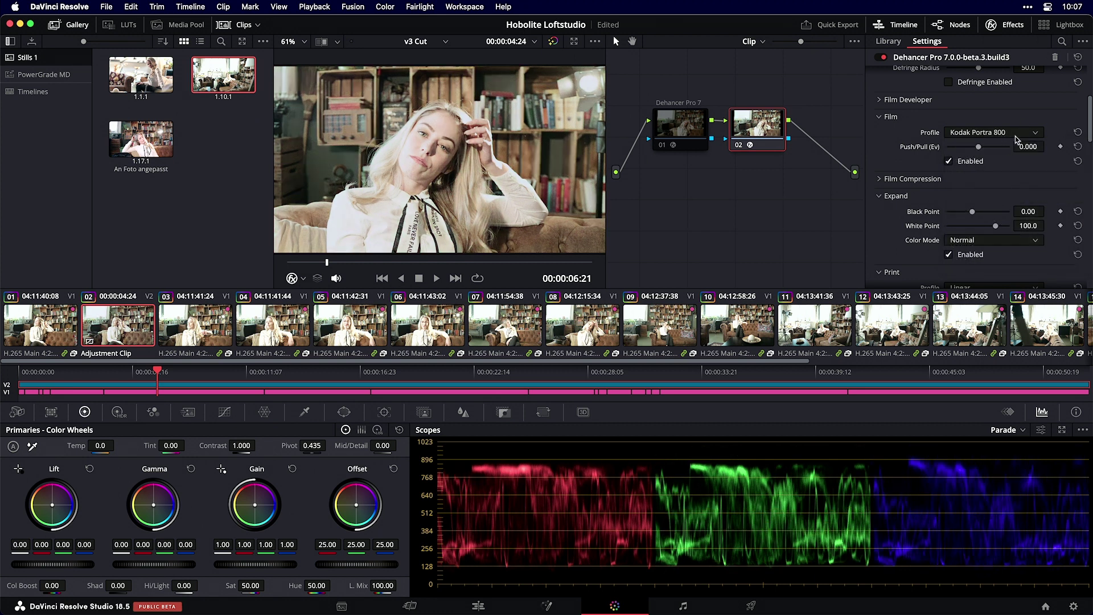
- Choose Kodak 2383 Print Film as the new Dehancer node's print profile
{"action": "scroll", "coordinate": [1018, 212], "scroll_direction": "down", "scroll_amount": 3}
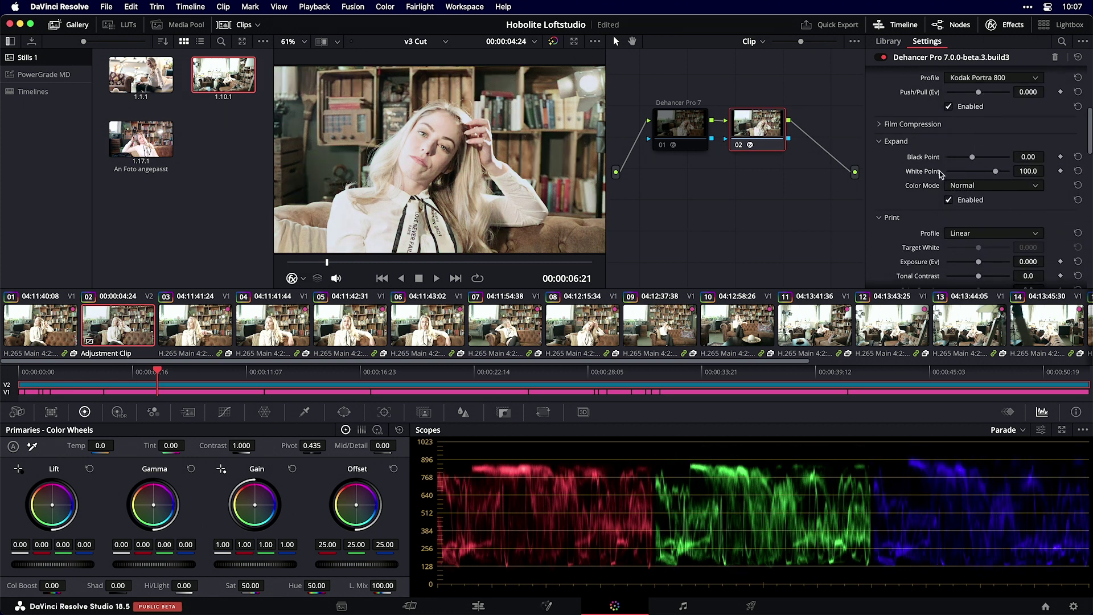
{"action": "scroll", "coordinate": [1020, 188], "scroll_direction": "down", "scroll_amount": 4}
{"action": "left_click", "coordinate": [1004, 162]}
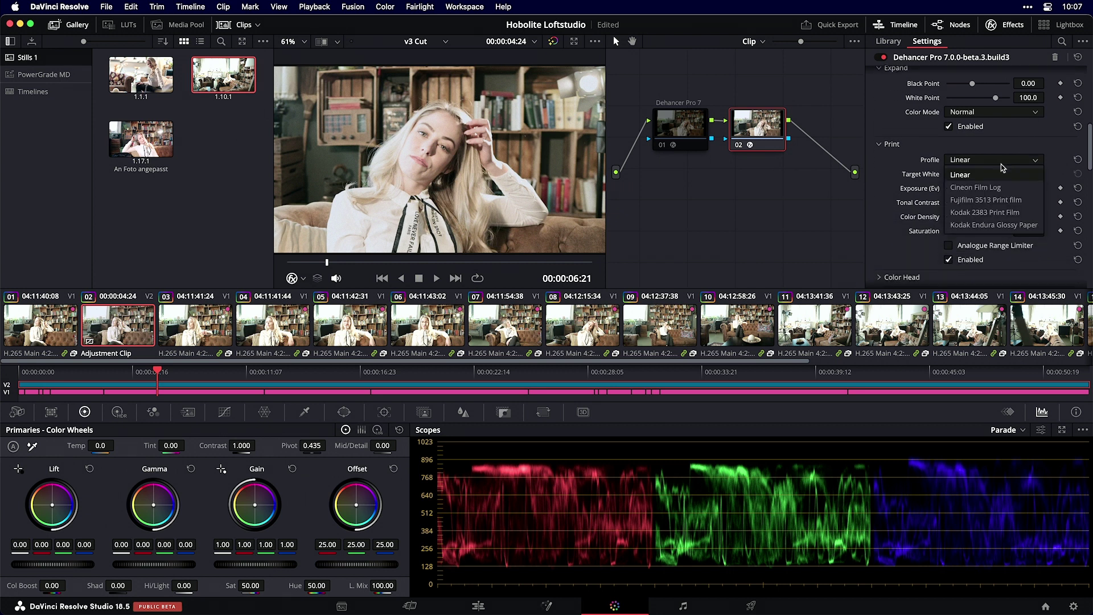
{"action": "left_click", "coordinate": [1012, 212]}
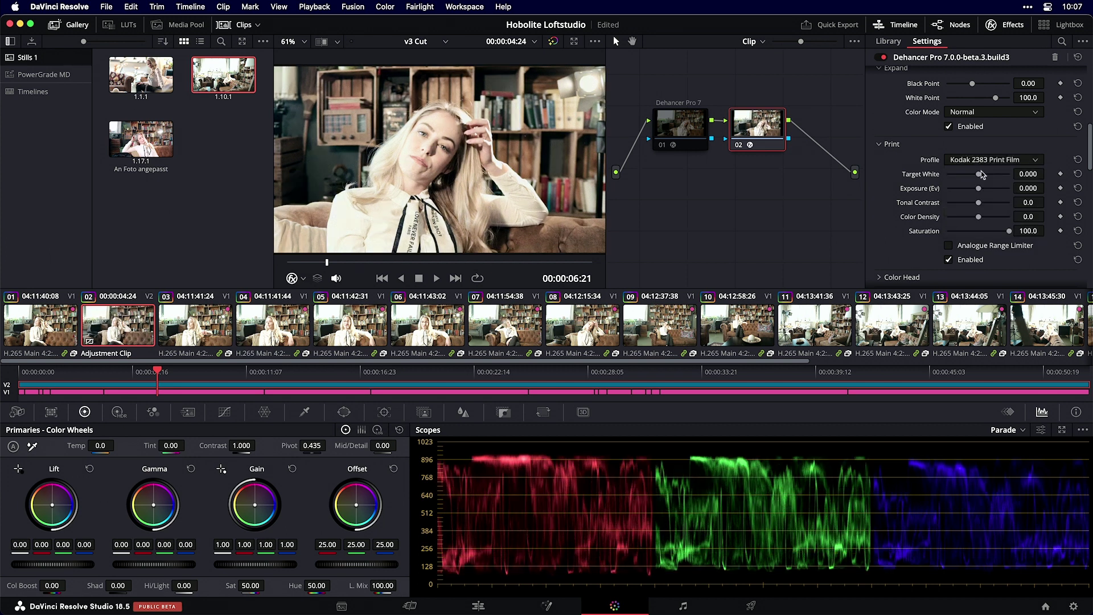
{"action": "scroll", "coordinate": [1003, 242], "scroll_direction": "down", "scroll_amount": 3}
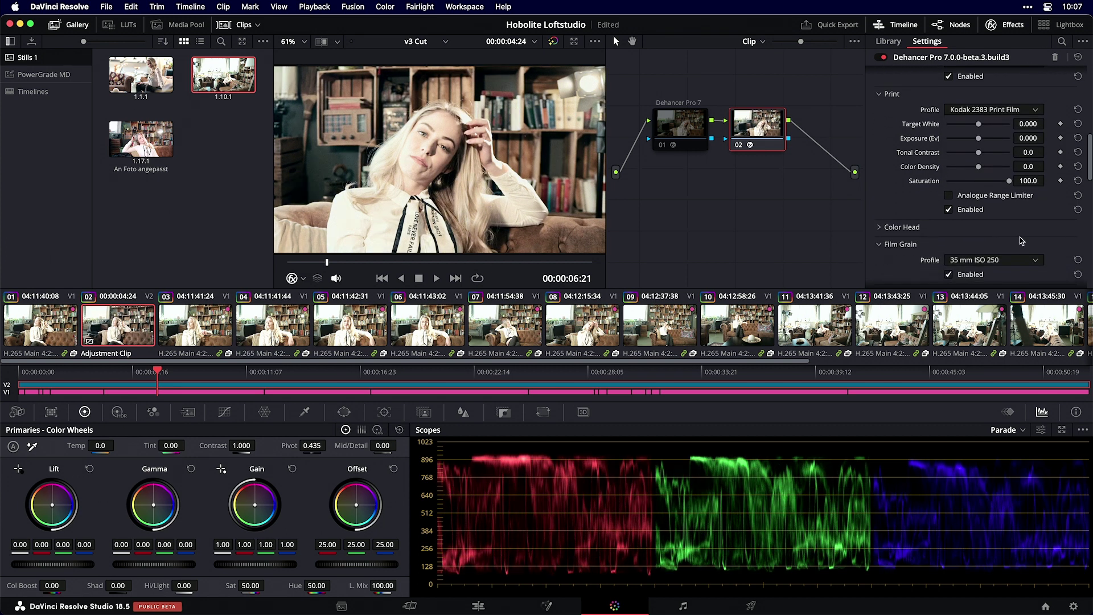
{"action": "scroll", "coordinate": [1045, 205], "scroll_direction": "down", "scroll_amount": 8}
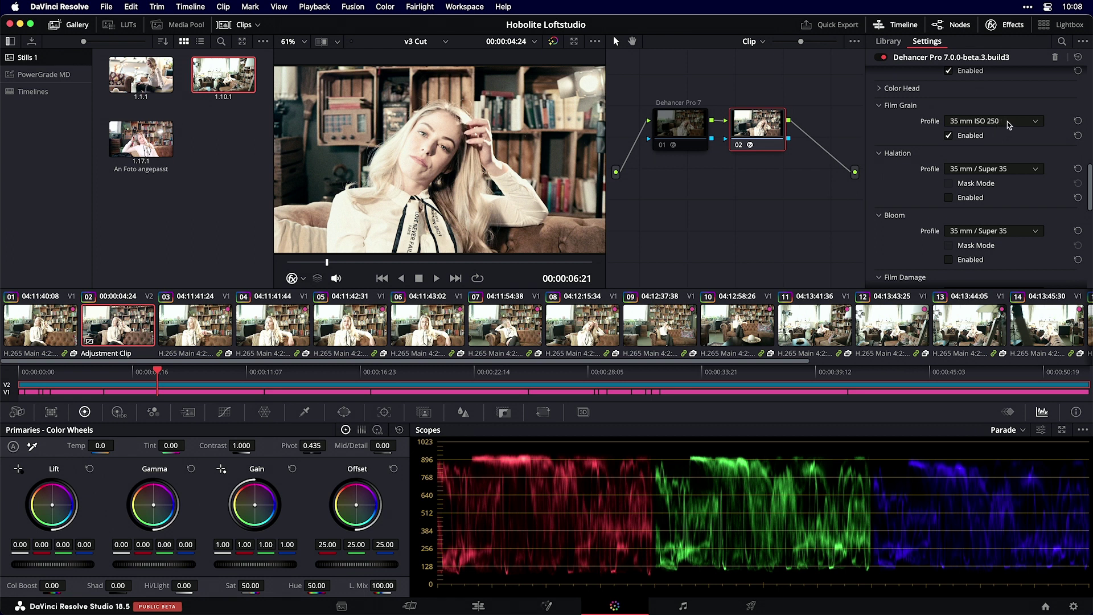
- Set the film grain profile to 35 mm ISO 500
{"action": "left_click", "coordinate": [1006, 122]}
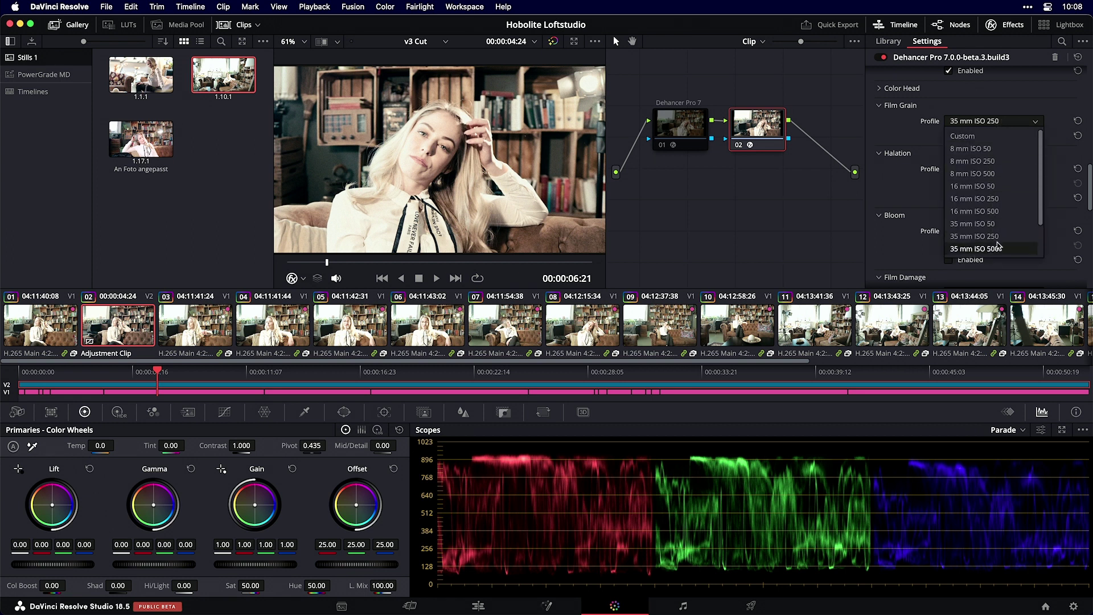
{"action": "scroll", "coordinate": [999, 240], "scroll_direction": "down", "scroll_amount": 1}
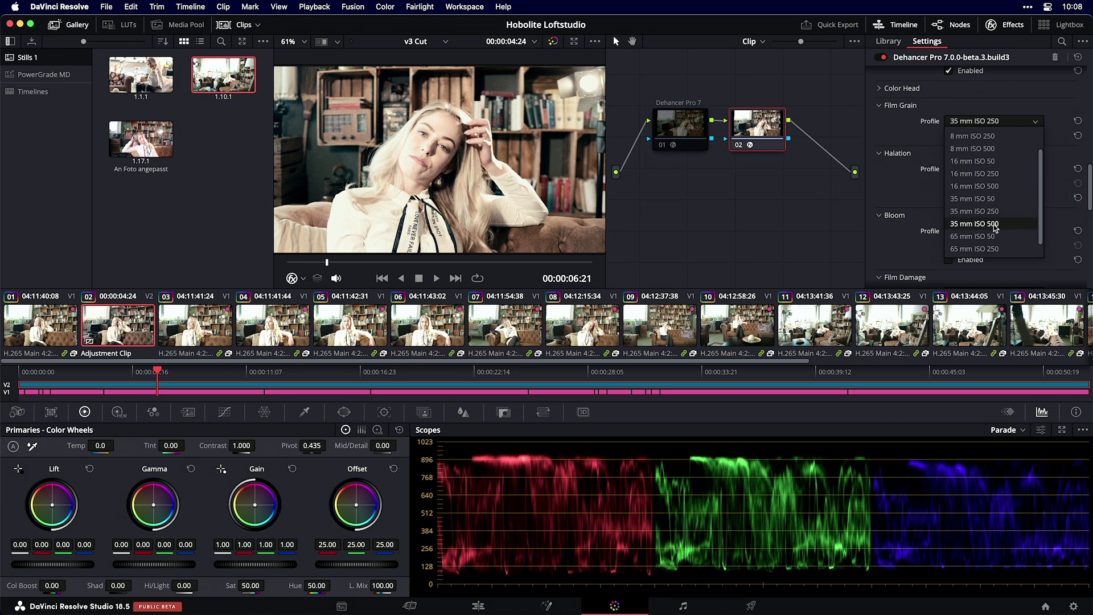
{"action": "left_click", "coordinate": [1000, 224]}
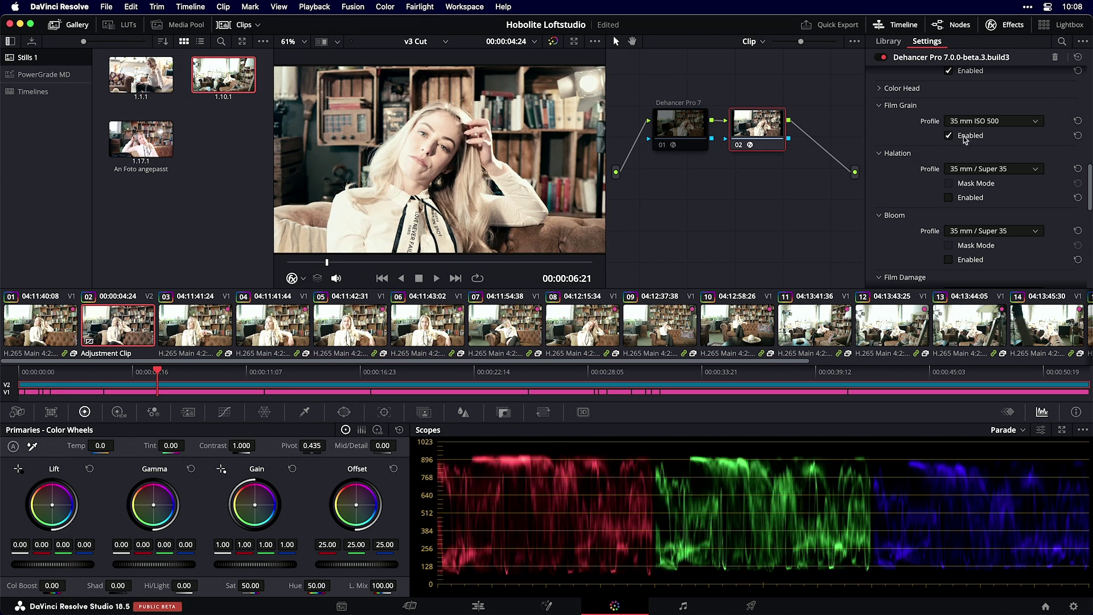
- Try Custom grain at size about 28.6, revert to 35 mm ISO 500, and enable Halation
{"action": "left_click", "coordinate": [984, 121]}
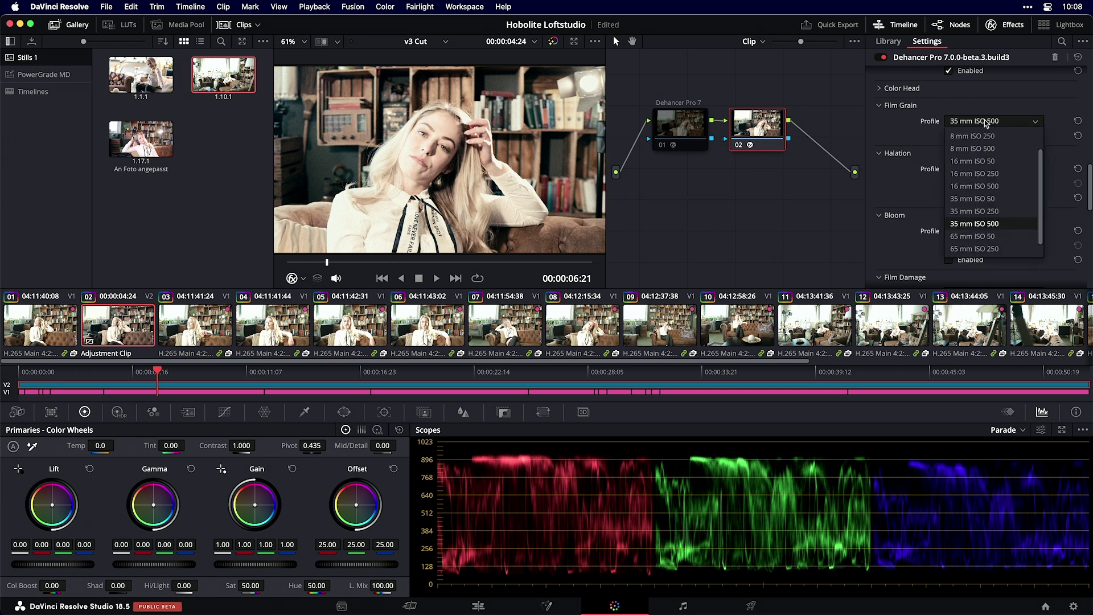
{"action": "scroll", "coordinate": [983, 183], "scroll_direction": "up", "scroll_amount": 1}
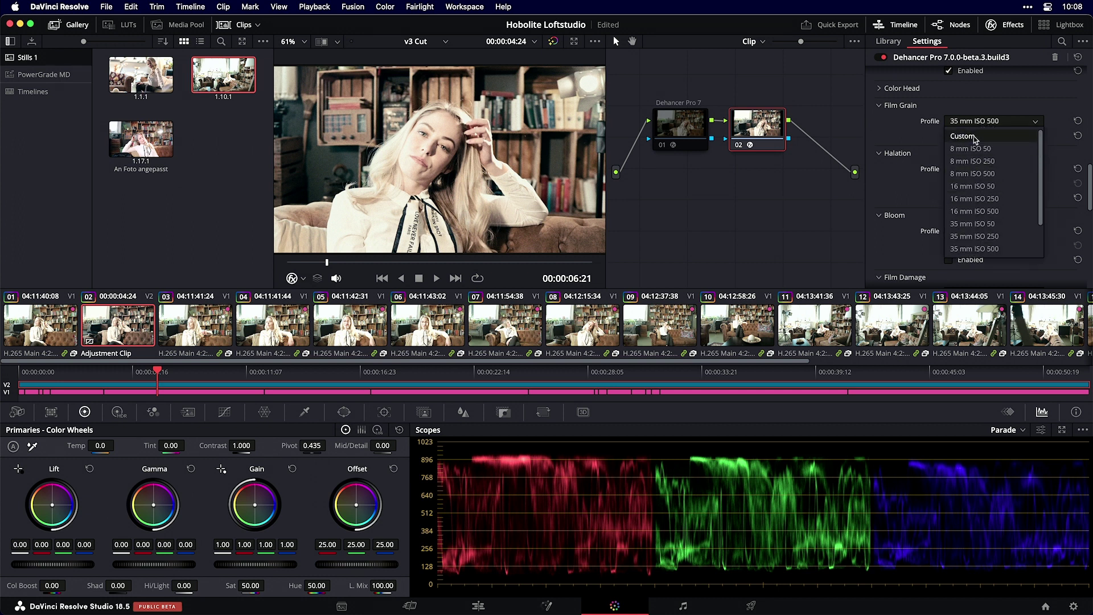
{"action": "left_click", "coordinate": [967, 137]}
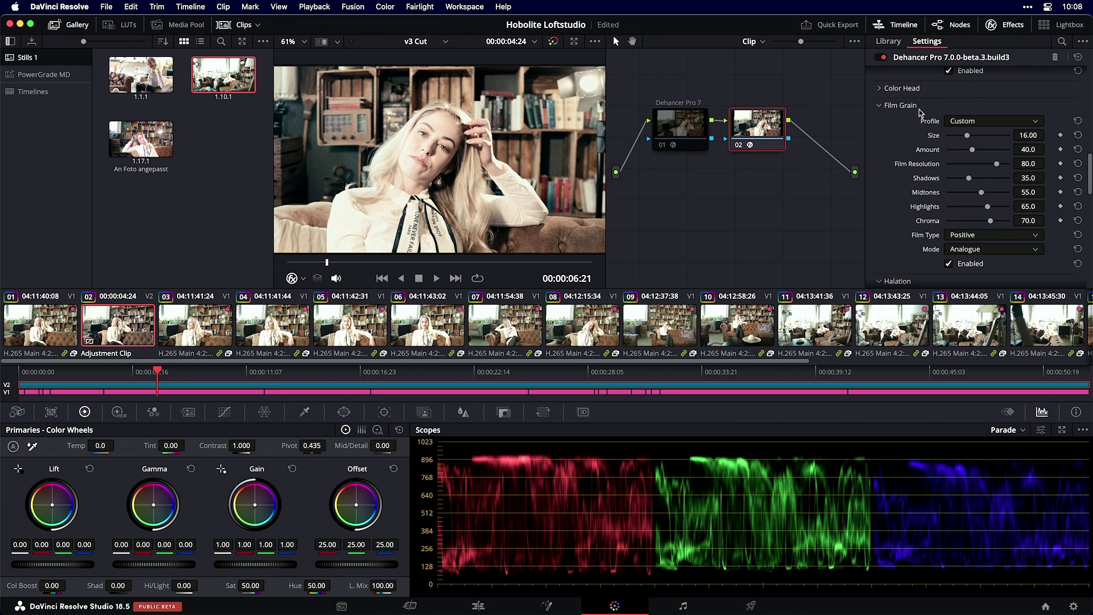
{"action": "left_click_drag", "start_coordinate": [967, 135], "coordinate": [984, 135]}
{"action": "left_click", "coordinate": [985, 121]}
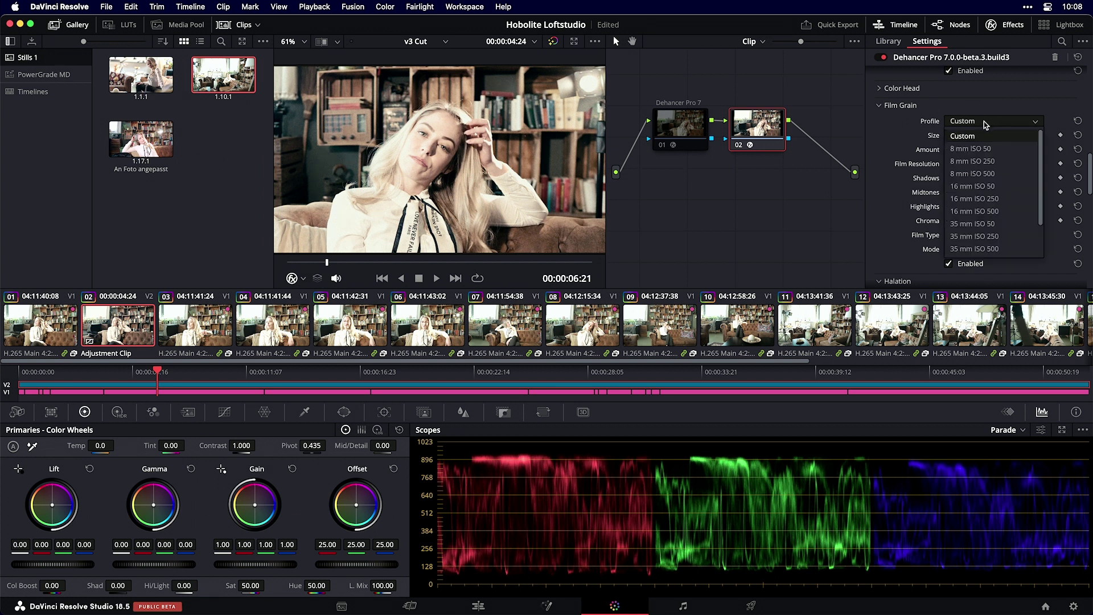
{"action": "left_click", "coordinate": [985, 249]}
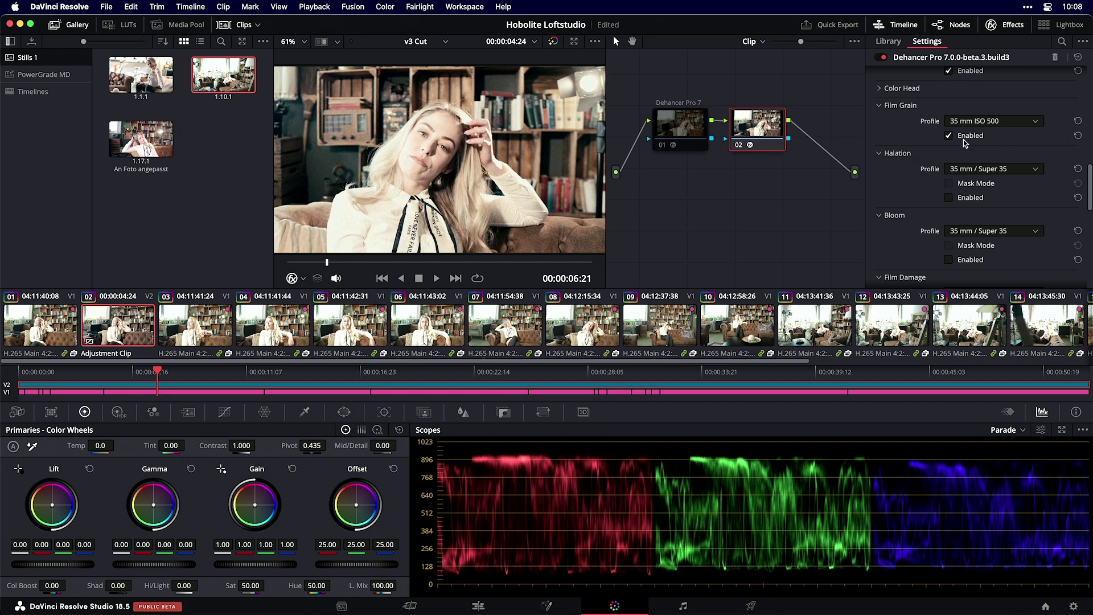
{"action": "left_click", "coordinate": [949, 198]}
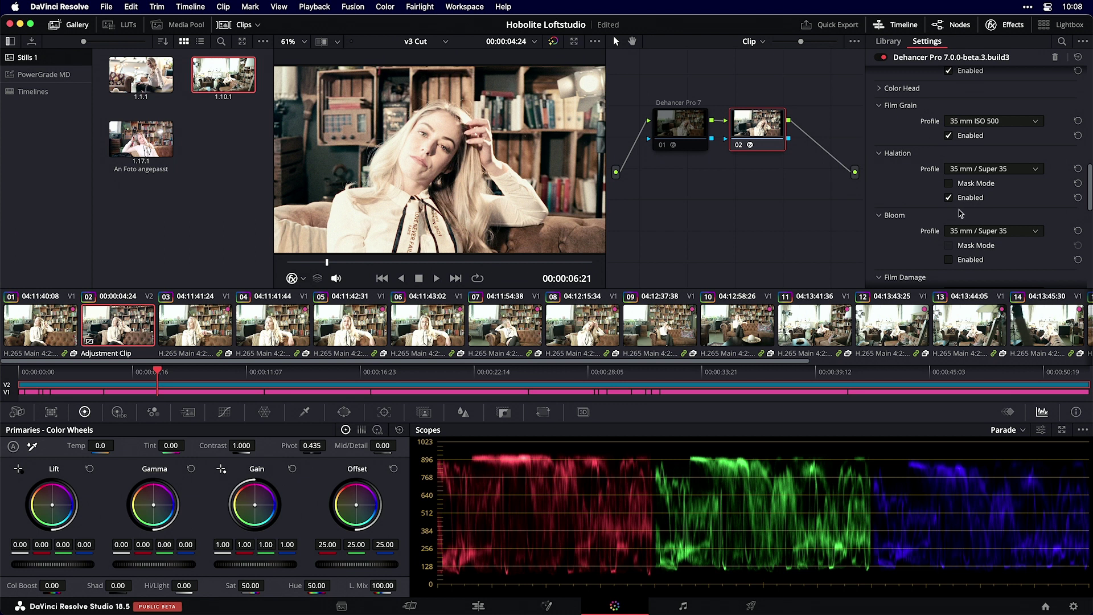
- Switch the Halation profile from Custom to 35 mm / Super 35
{"action": "left_click", "coordinate": [976, 171]}
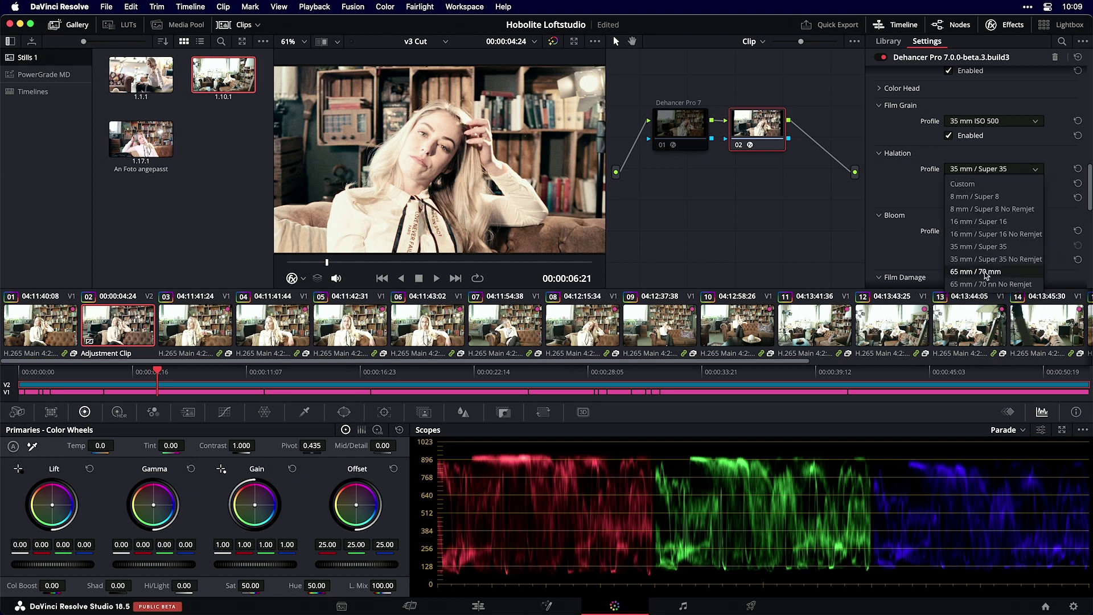
{"action": "left_click", "coordinate": [968, 184]}
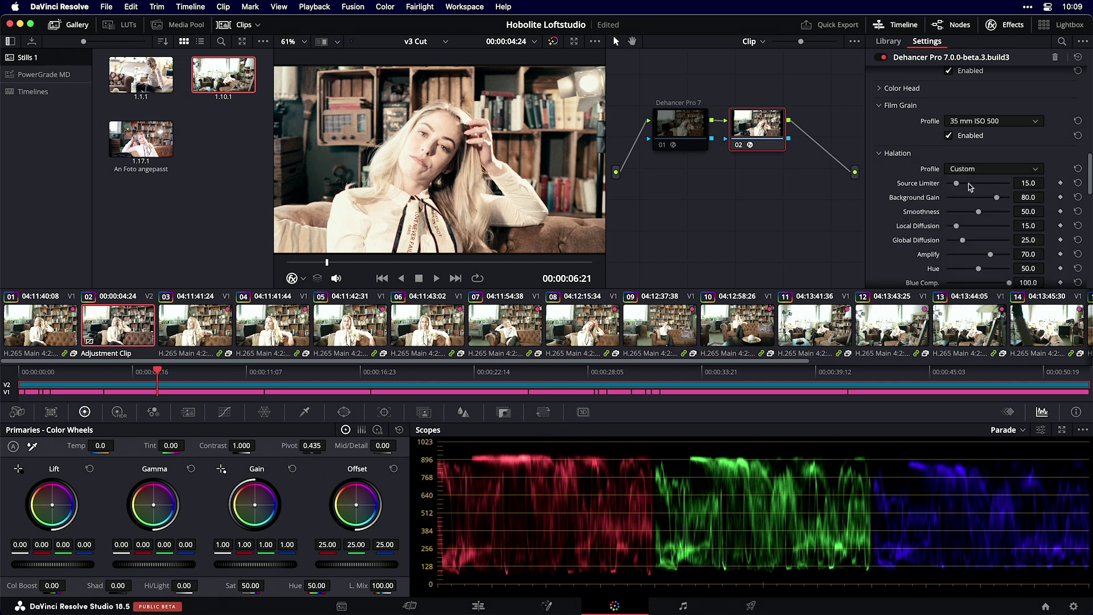
{"action": "scroll", "coordinate": [1012, 199], "scroll_direction": "down", "scroll_amount": 3}
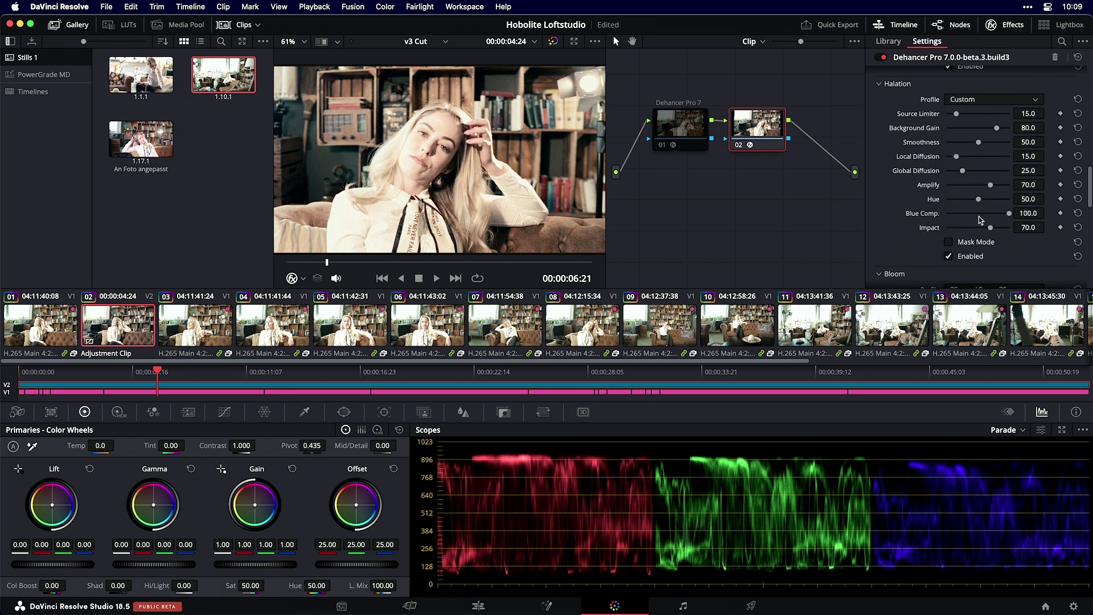
{"action": "left_click", "coordinate": [1012, 101]}
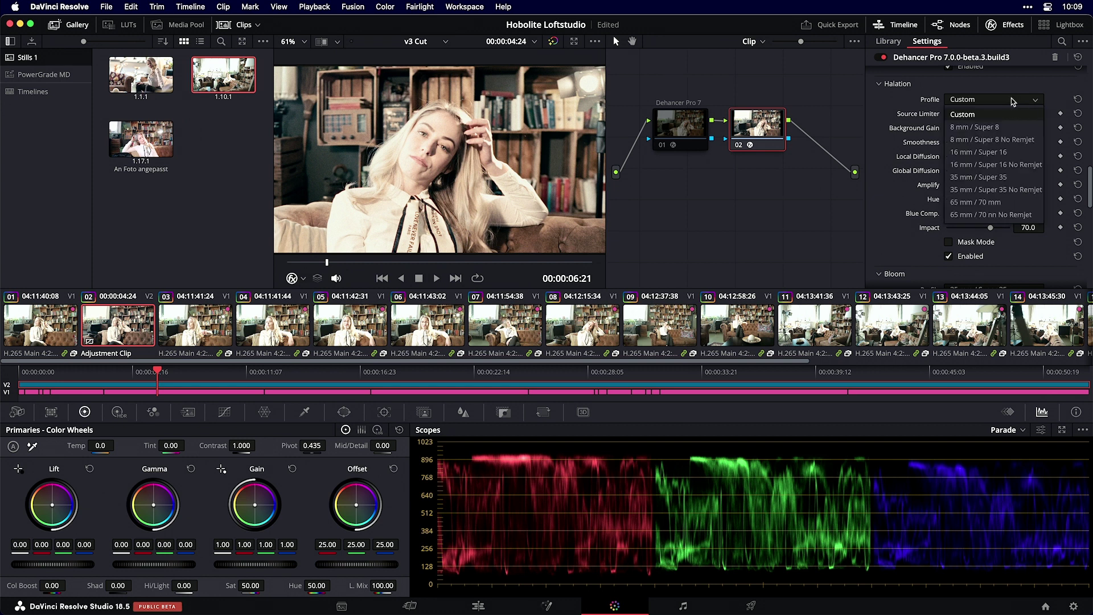
{"action": "left_click", "coordinate": [1012, 178]}
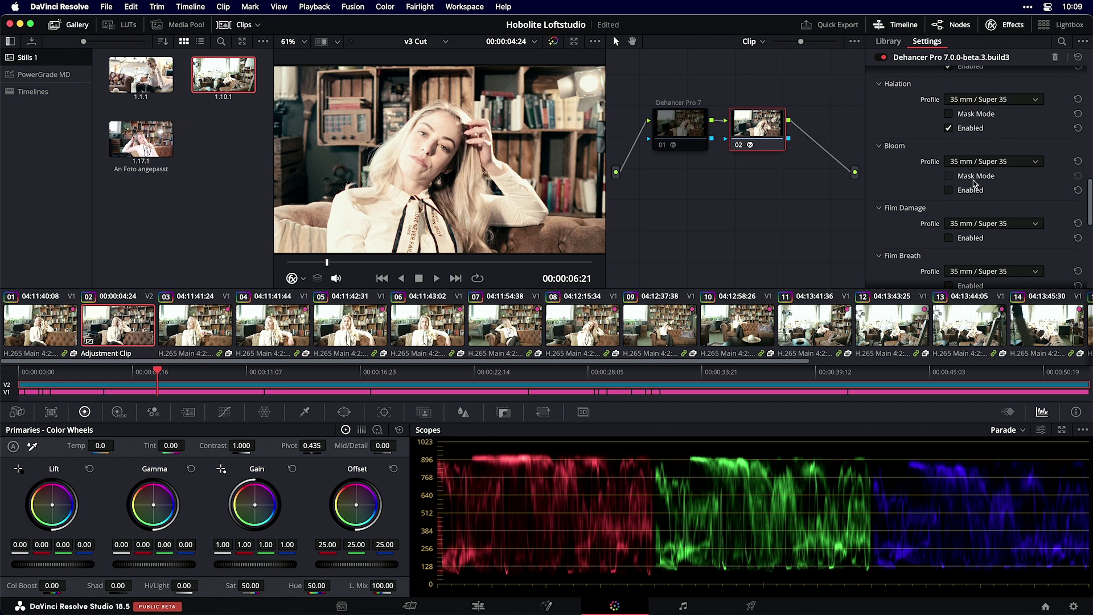
{"action": "scroll", "coordinate": [979, 151], "scroll_direction": "down", "scroll_amount": 1}
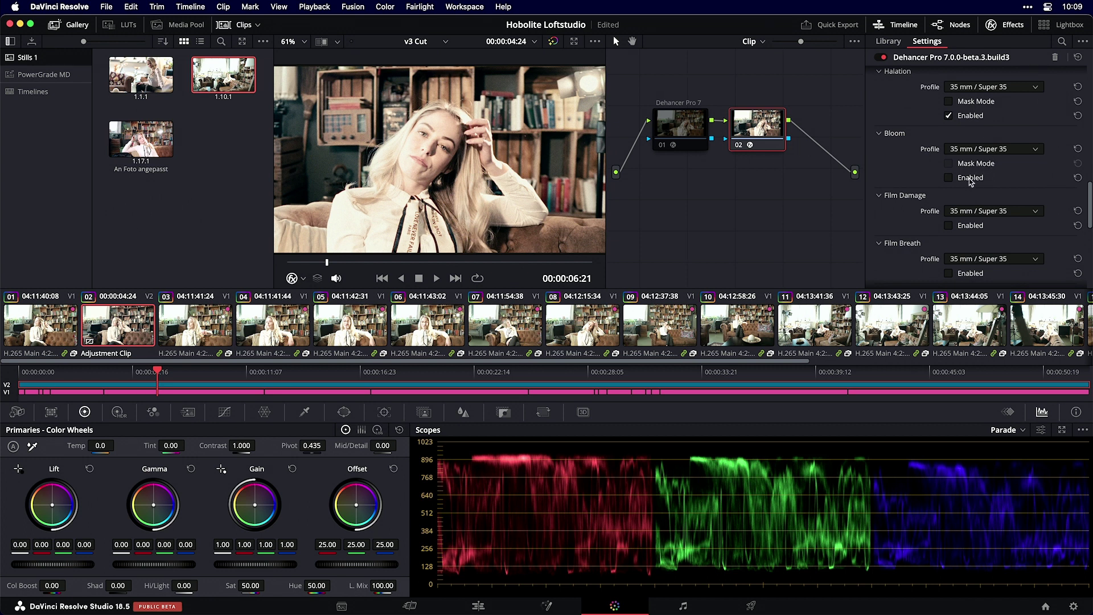
{"action": "scroll", "coordinate": [985, 174], "scroll_direction": "down", "scroll_amount": 3}
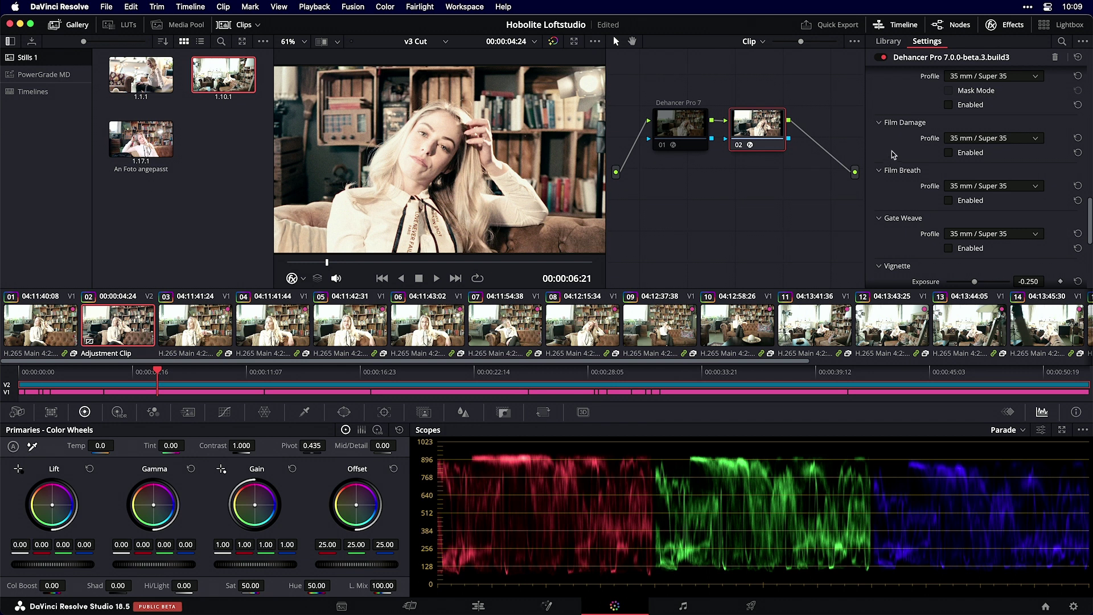
- Enable Film Damage with the 8 mm / Super 8 profile and play the clip to preview it
{"action": "left_click", "coordinate": [948, 154]}
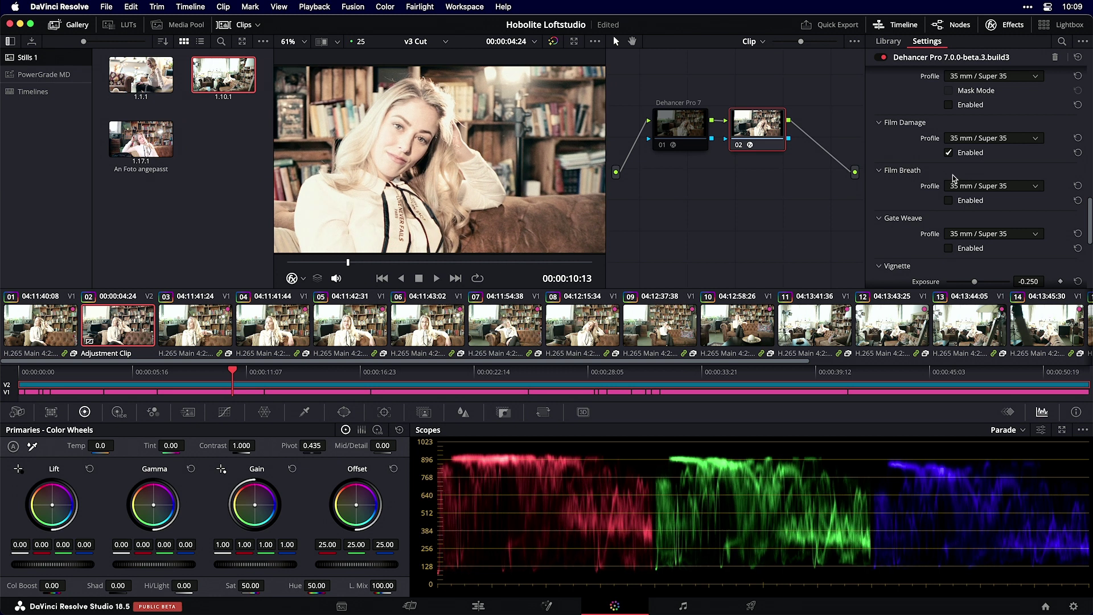
{"action": "left_click", "coordinate": [1002, 140]}
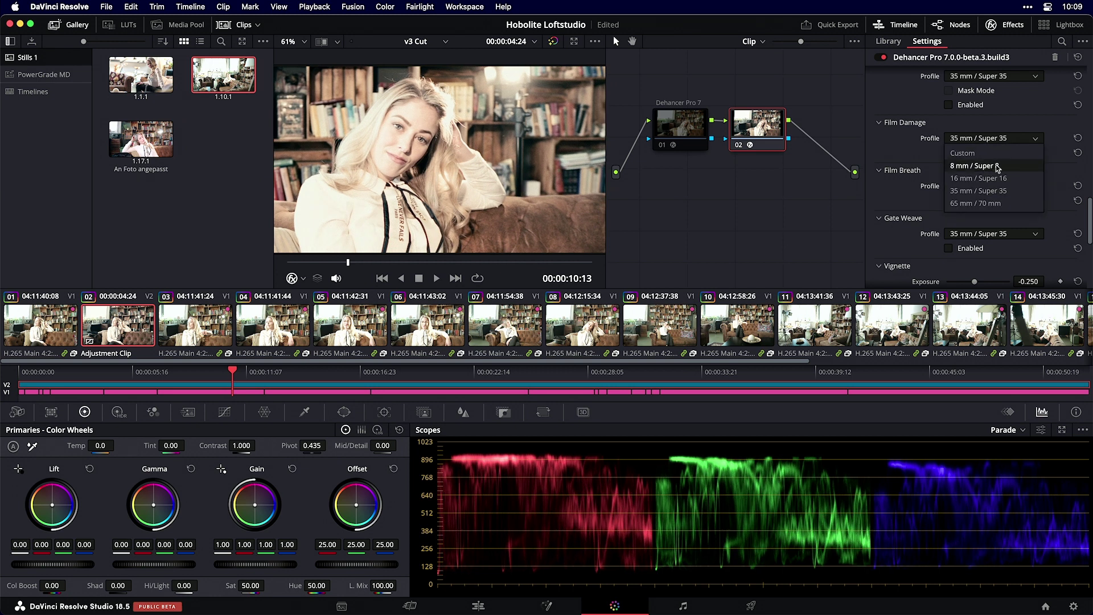
{"action": "left_click", "coordinate": [998, 166]}
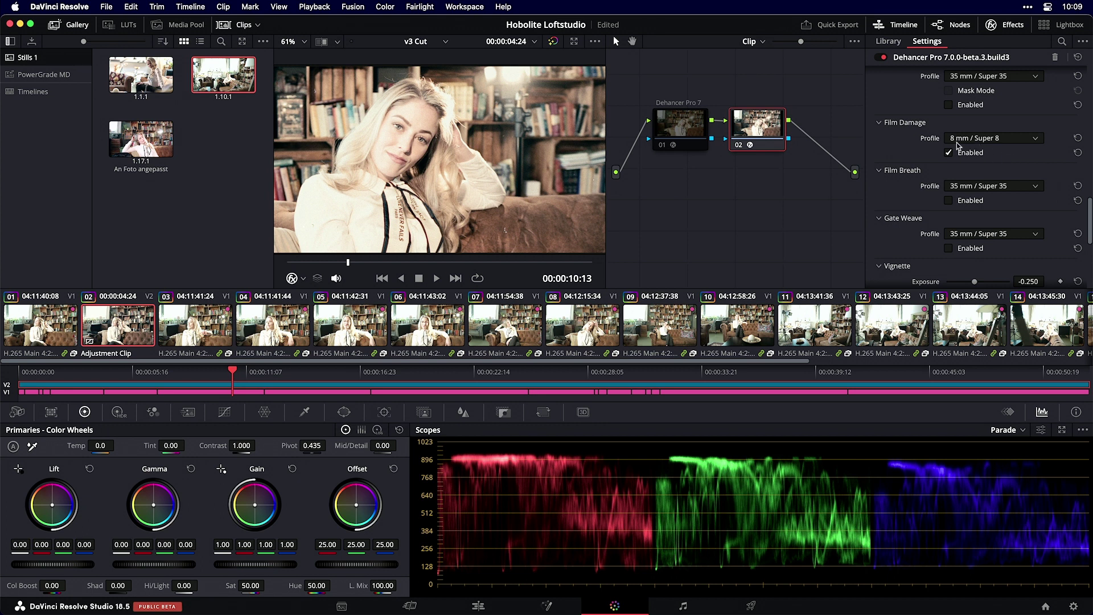
{"action": "key", "text": "space"}
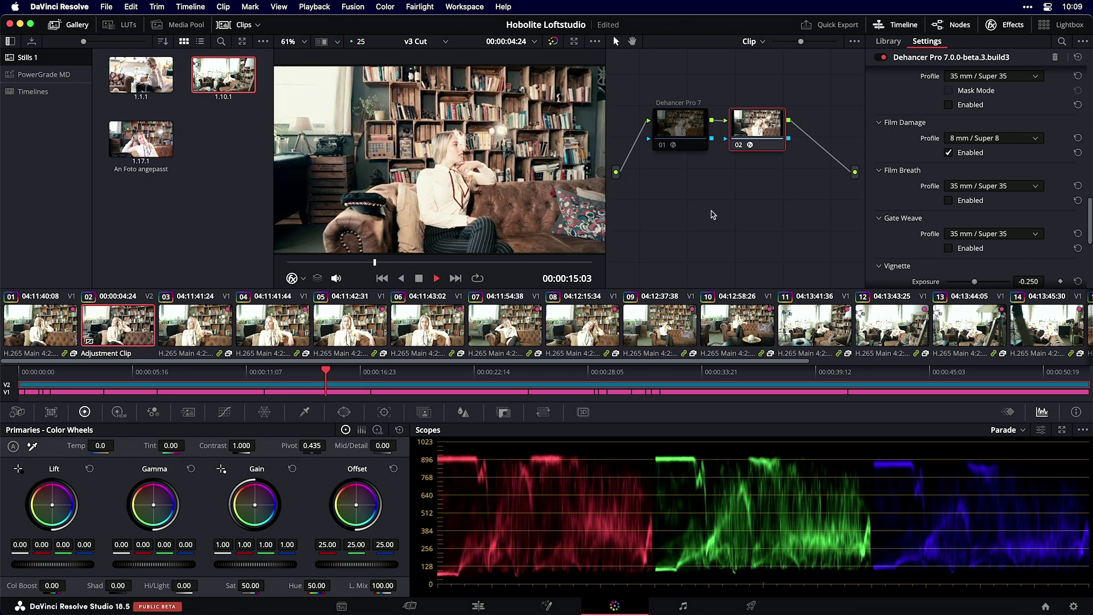
{"action": "key", "text": "space"}
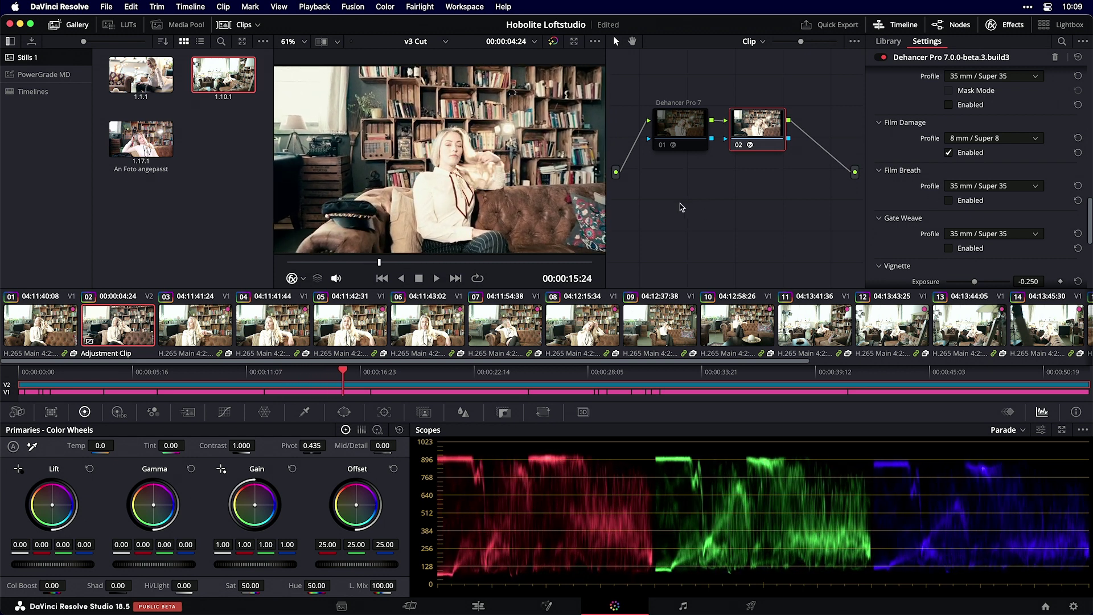
- Switch Film Damage to the Custom profile and toggle the hairs layer off and on to compare
{"action": "left_click", "coordinate": [992, 142]}
{"action": "left_click", "coordinate": [975, 152]}
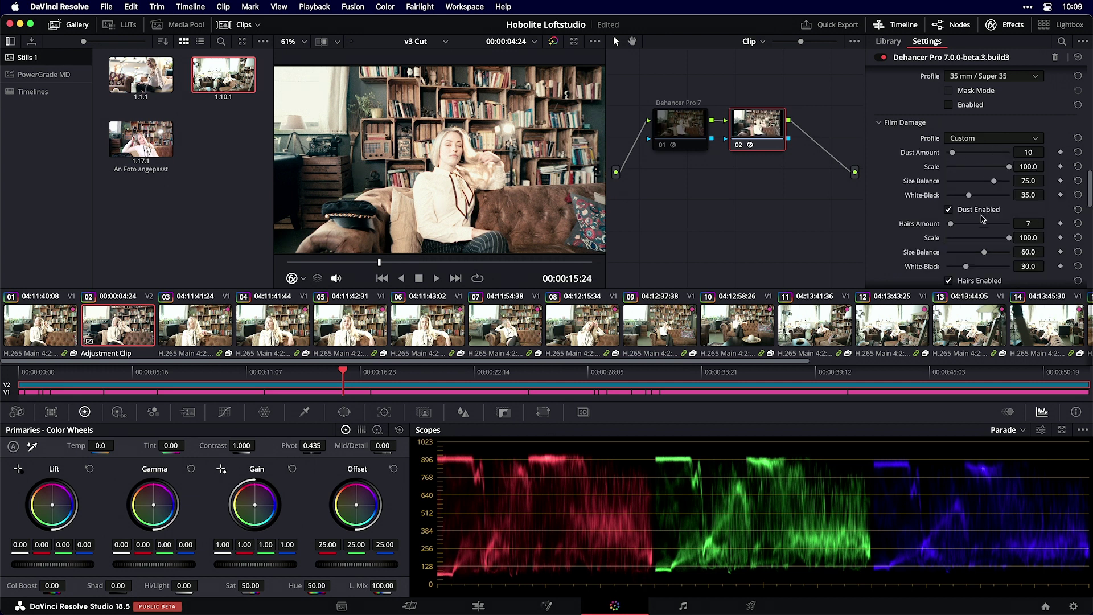
{"action": "scroll", "coordinate": [1006, 196], "scroll_direction": "down", "scroll_amount": 3}
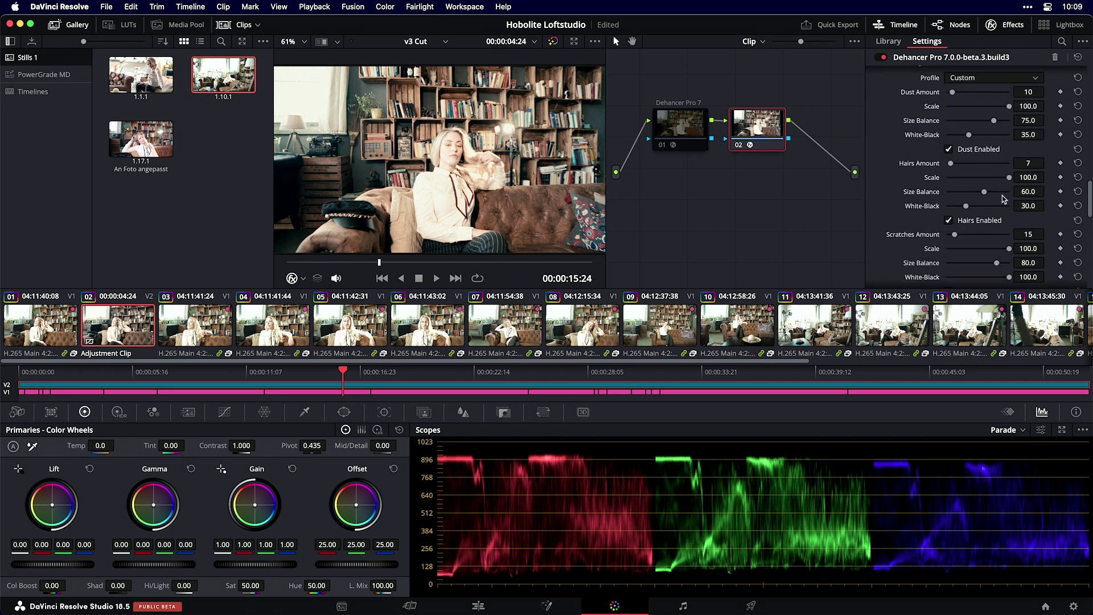
{"action": "scroll", "coordinate": [1005, 196], "scroll_direction": "down", "scroll_amount": 6}
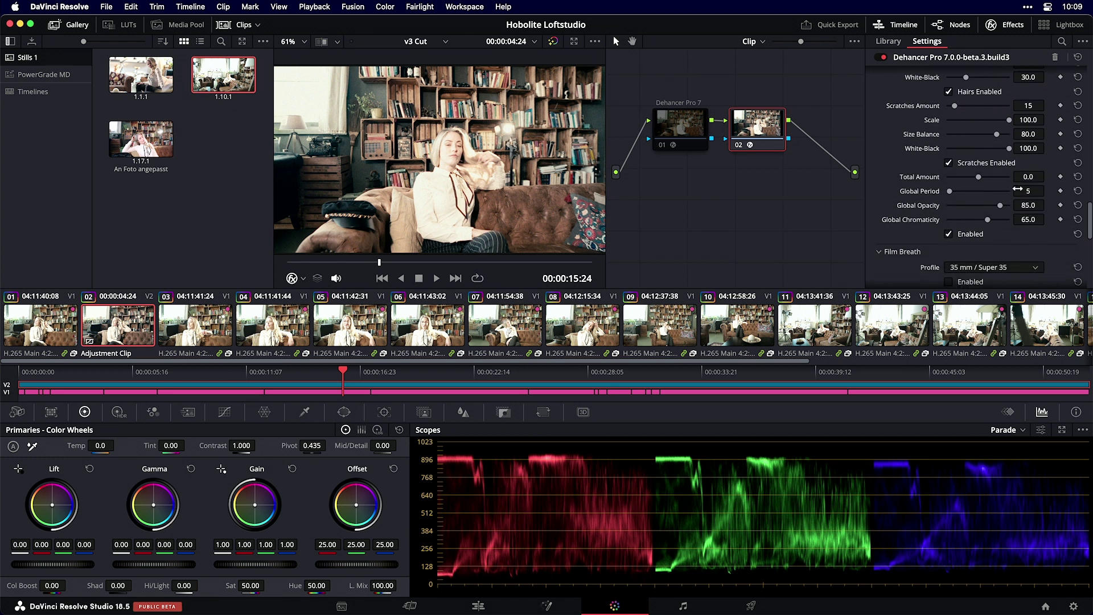
{"action": "scroll", "coordinate": [968, 199], "scroll_direction": "up", "scroll_amount": 5}
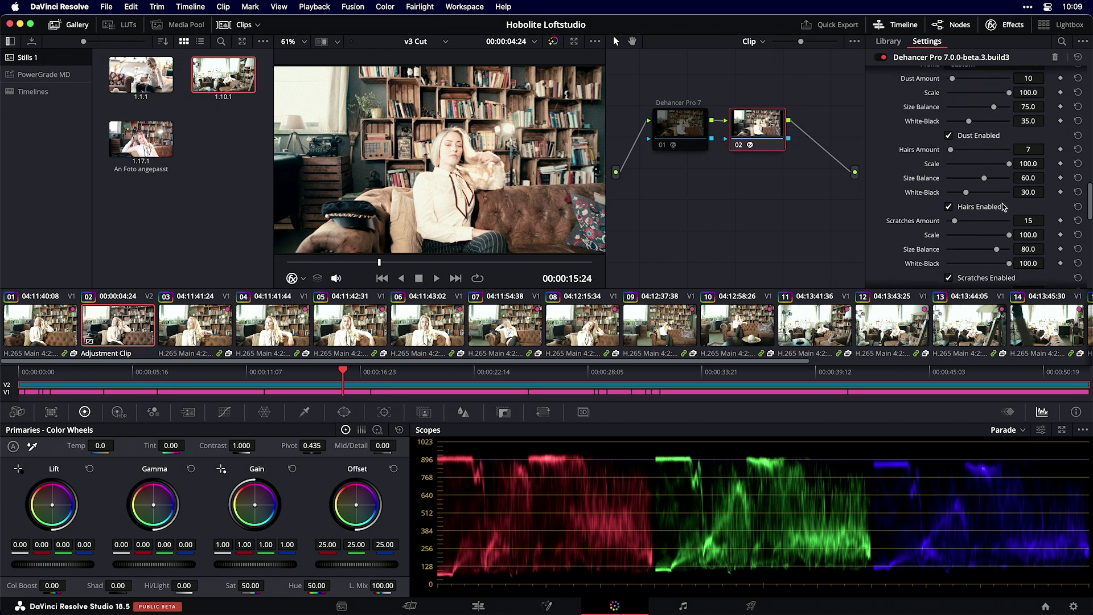
{"action": "left_click", "coordinate": [948, 207]}
{"action": "left_click", "coordinate": [949, 207]}
- Set Dust Amount to 48, dust scale to 63.3 and hairs scale to 74.3
{"action": "scroll", "coordinate": [1001, 217], "scroll_direction": "up", "scroll_amount": 2}
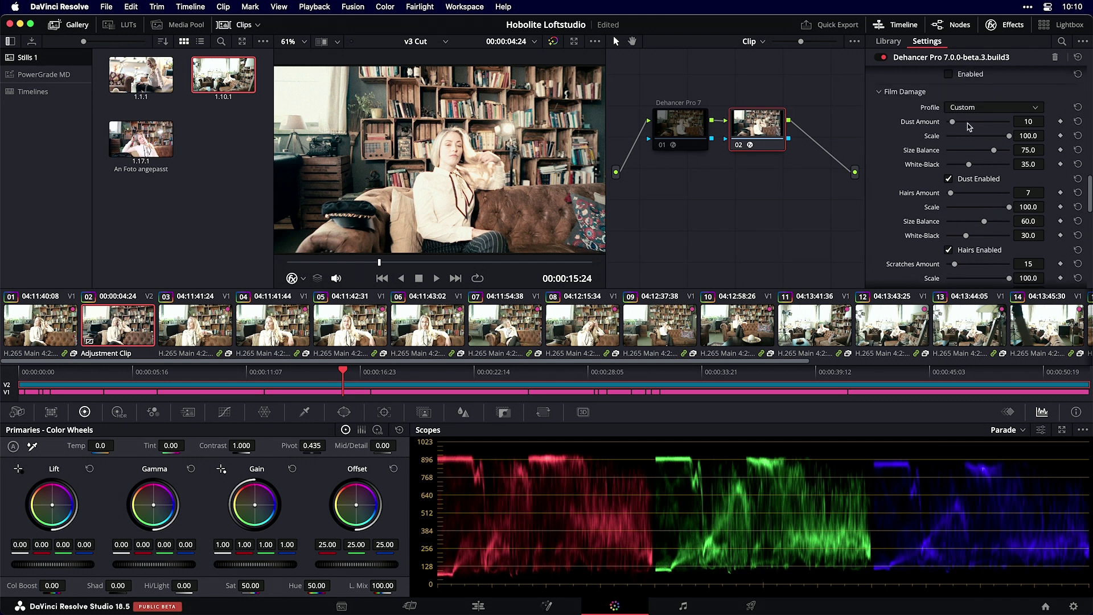
{"action": "left_click_drag", "start_coordinate": [969, 122], "coordinate": [976, 122]}
{"action": "scroll", "coordinate": [1010, 138], "scroll_direction": "down", "scroll_amount": 1}
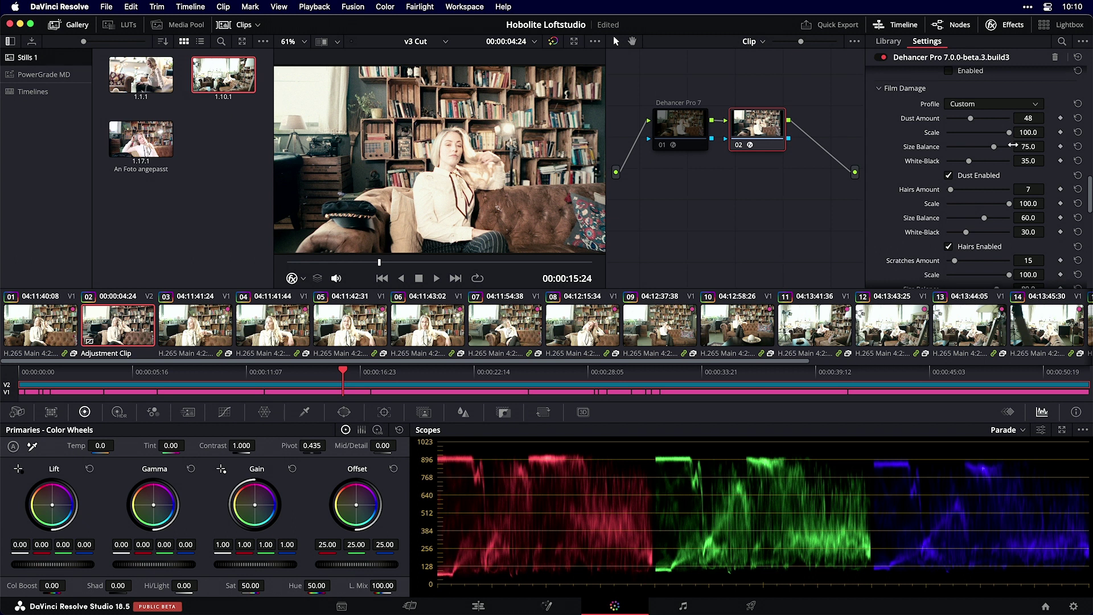
{"action": "left_click_drag", "start_coordinate": [995, 133], "coordinate": [987, 136]}
{"action": "left_click_drag", "start_coordinate": [1009, 203], "coordinate": [993, 204]}
{"action": "scroll", "coordinate": [1005, 212], "scroll_direction": "down", "scroll_amount": 8}
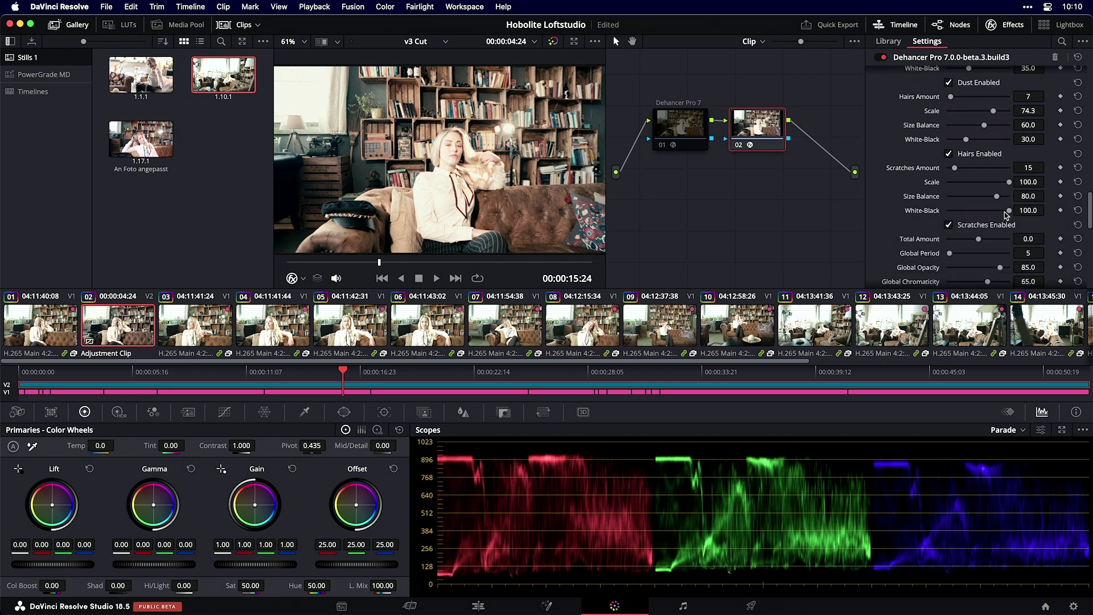
{"action": "scroll", "coordinate": [1005, 214], "scroll_direction": "down", "scroll_amount": 4}
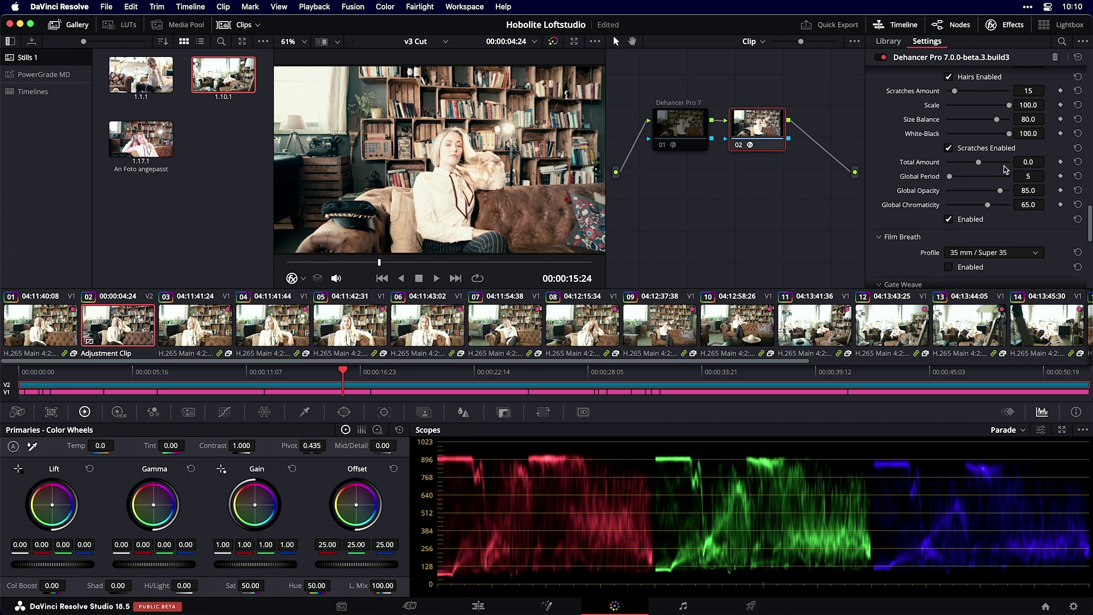
{"action": "scroll", "coordinate": [1004, 163], "scroll_direction": "down", "scroll_amount": 2}
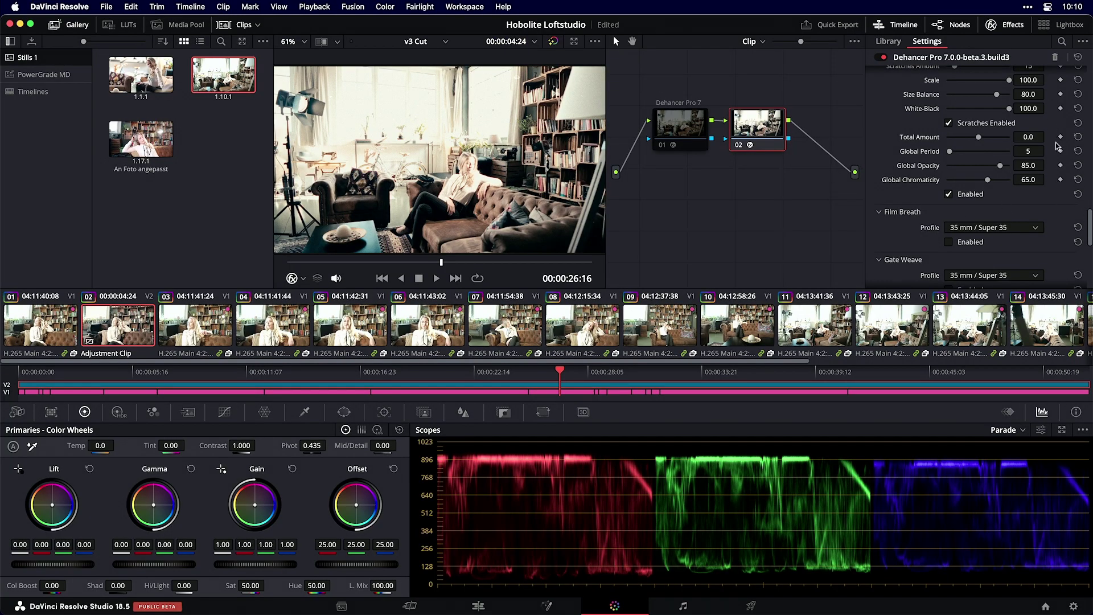
- Enable Film Breath and Gate Weave at 35 mm / Super 35 and play the clip to preview them
{"action": "left_click_drag", "start_coordinate": [1090, 219], "coordinate": [1090, 231]}
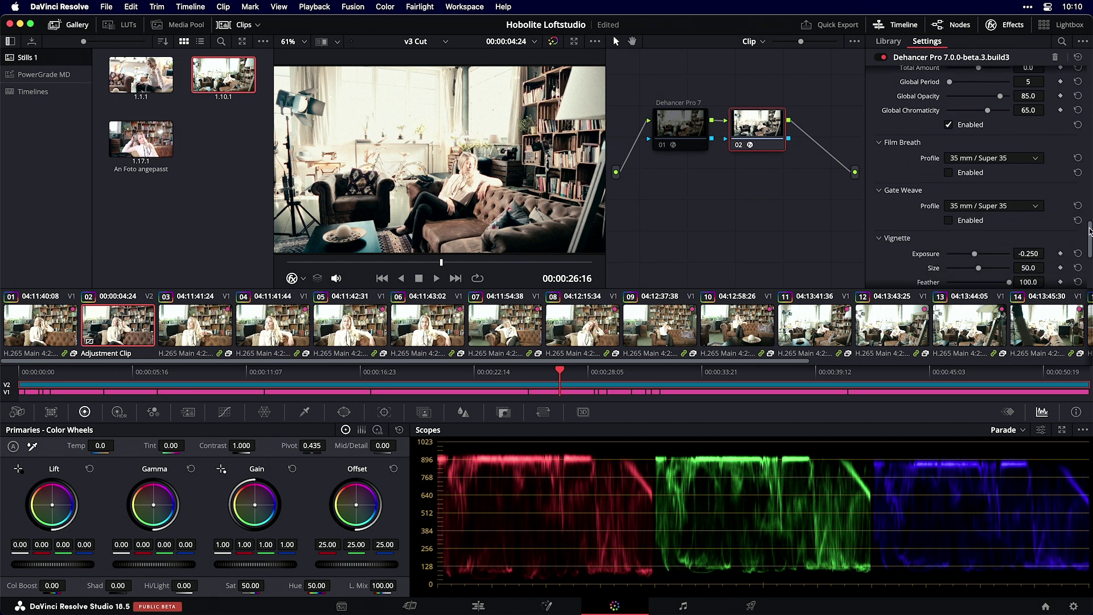
{"action": "left_click", "coordinate": [948, 173]}
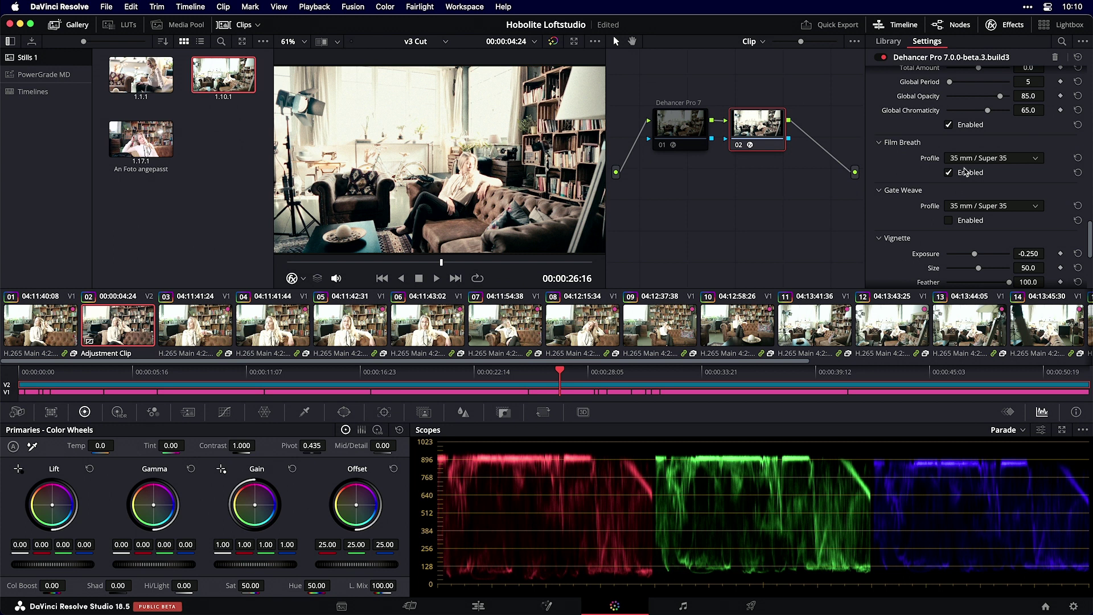
{"action": "left_click", "coordinate": [949, 221]}
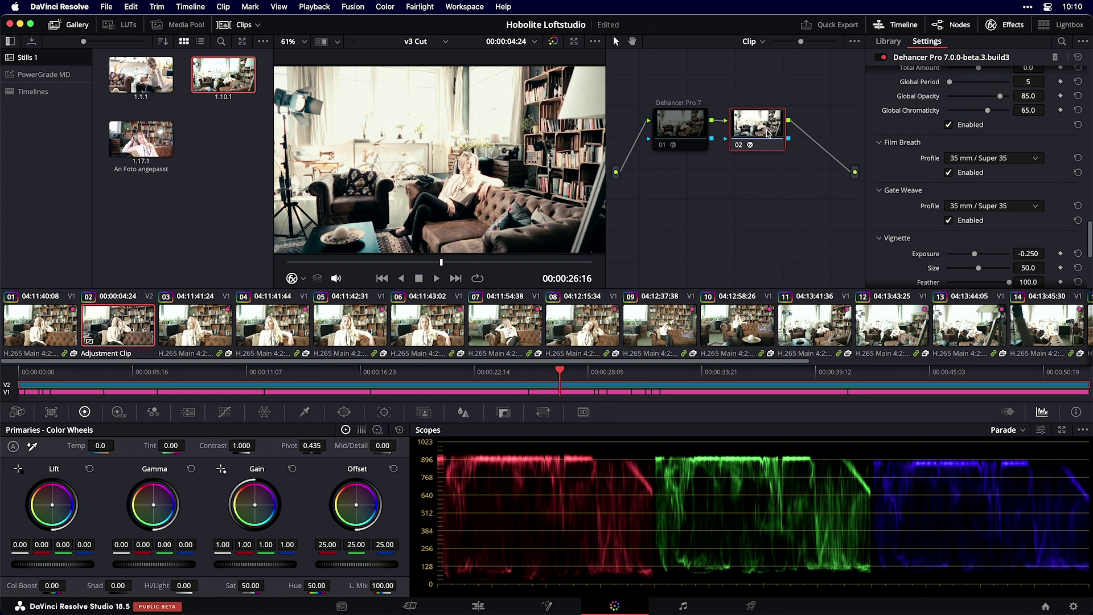
{"action": "key", "text": "space"}
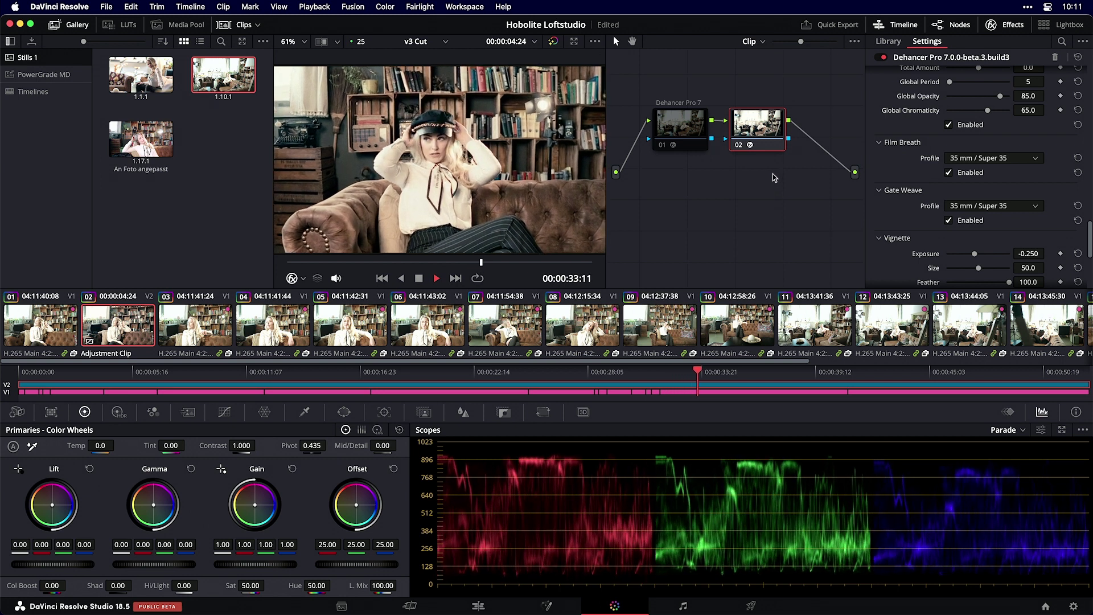
{"action": "key", "text": "space"}
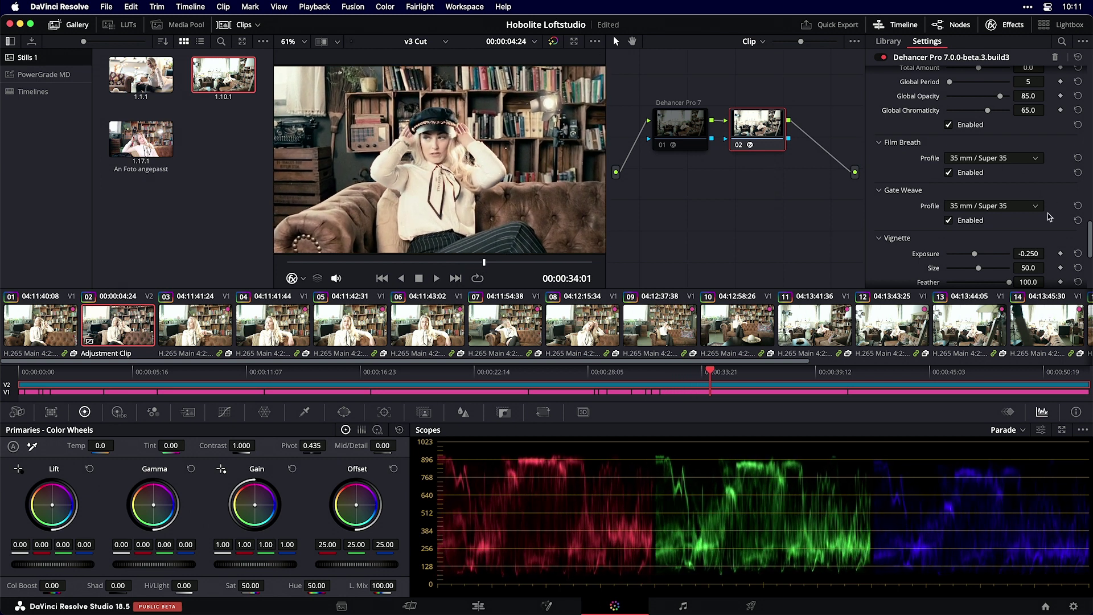
- Enable the vignette with exposure -0.422, toggling it off and on to compare
{"action": "scroll", "coordinate": [1049, 217], "scroll_direction": "down", "scroll_amount": 5}
{"action": "left_click", "coordinate": [955, 239]}
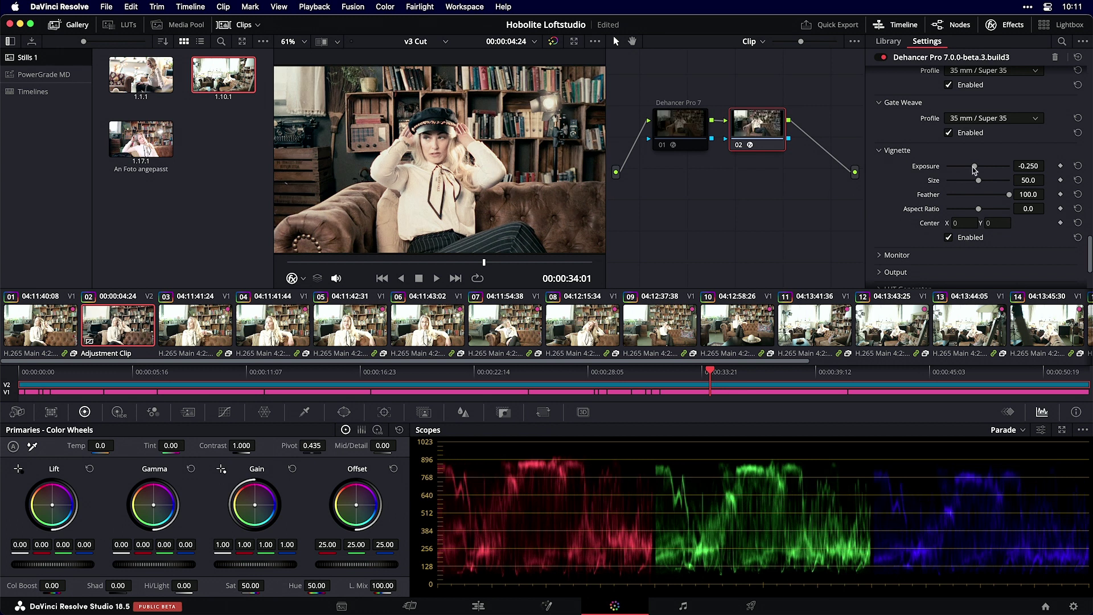
{"action": "left_click_drag", "start_coordinate": [975, 168], "coordinate": [995, 181]}
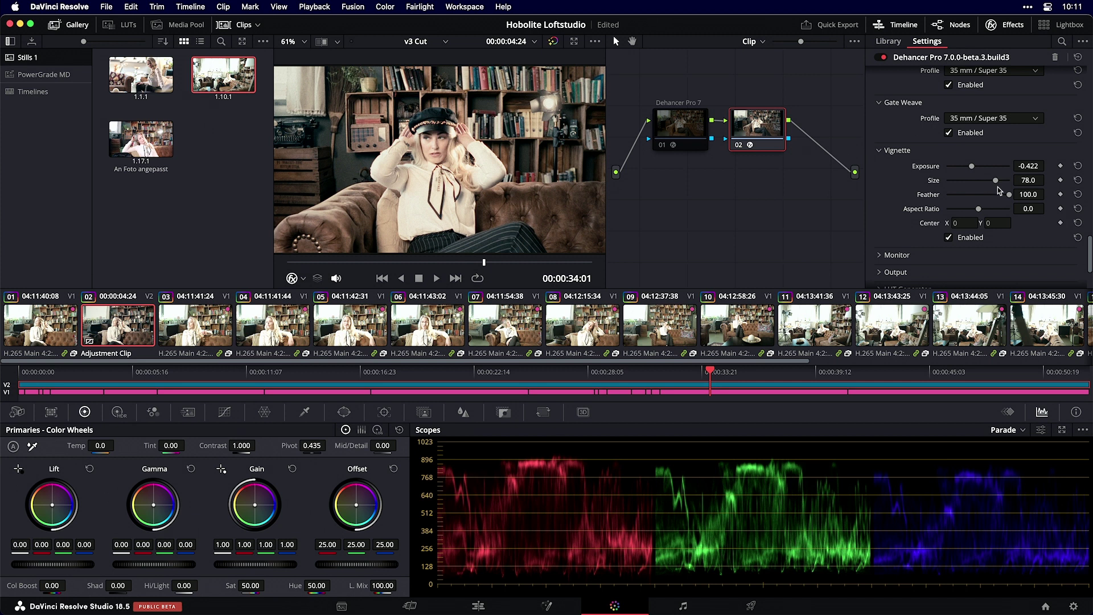
{"action": "left_click", "coordinate": [958, 239]}
{"action": "left_click", "coordinate": [958, 239]}
{"action": "left_click", "coordinate": [959, 240]}
{"action": "left_click", "coordinate": [958, 239]}
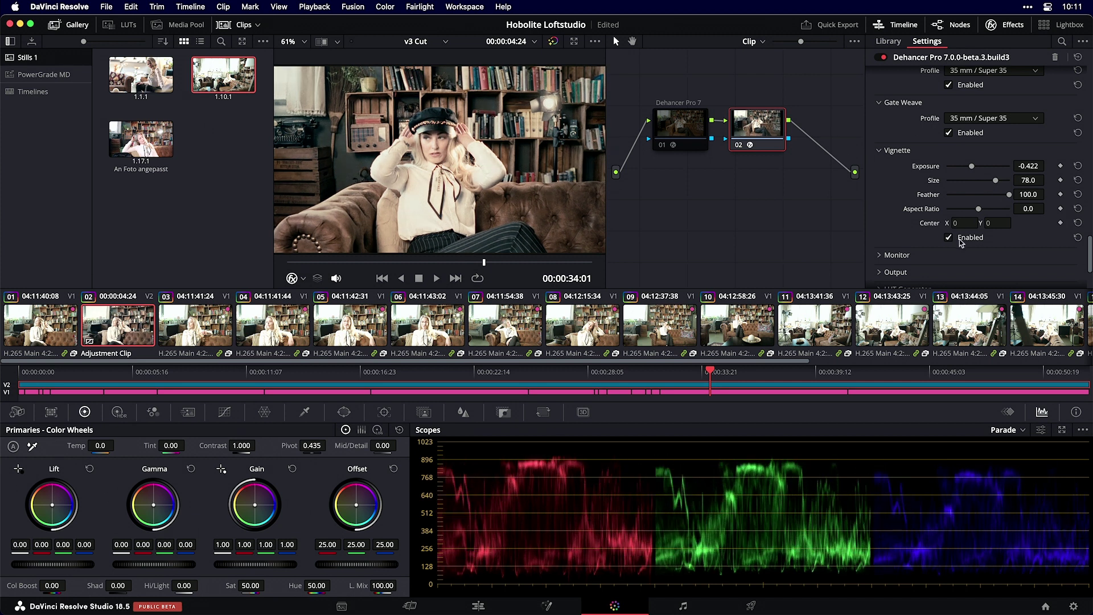
- Play the interview from about 00:00:11, comparing the shot with and without the vignette
{"action": "left_click", "coordinate": [236, 373]}
{"action": "key", "text": "space"}
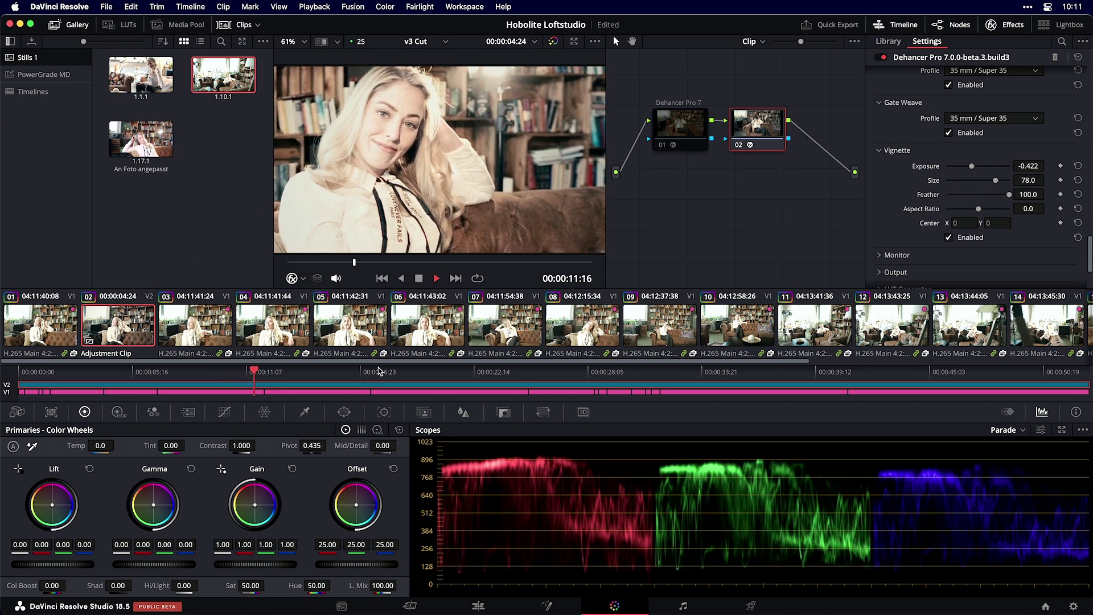
{"action": "left_click", "coordinate": [950, 238]}
{"action": "left_click", "coordinate": [950, 238]}
{"action": "left_click", "coordinate": [950, 238]}
{"action": "left_click", "coordinate": [950, 238]}
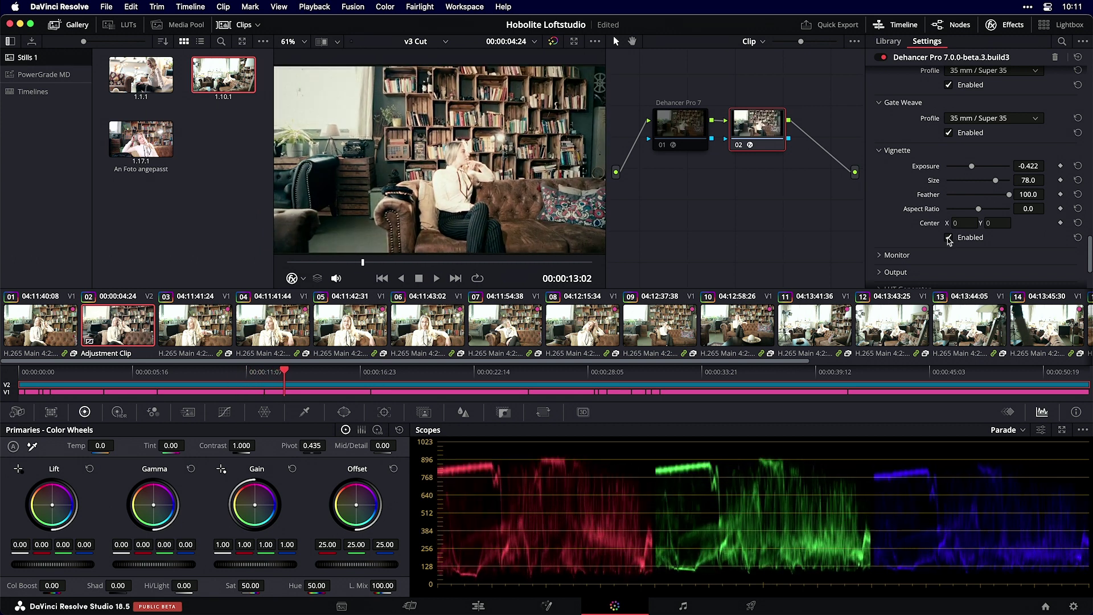
{"action": "key", "text": "space"}
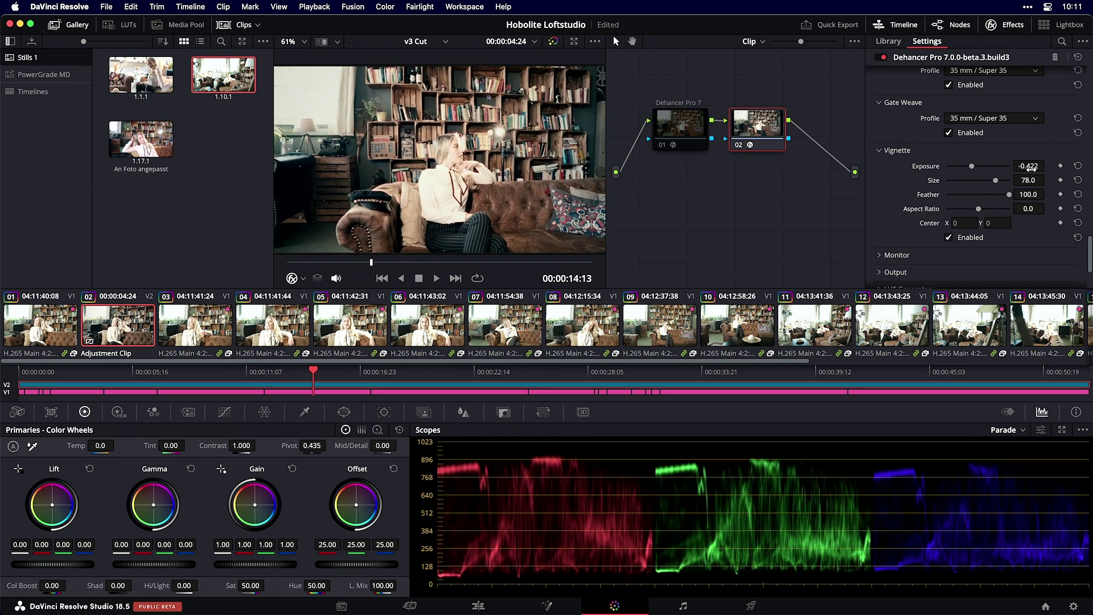
- Lighten the vignette exposure to -0.166
{"action": "left_click_drag", "start_coordinate": [978, 166], "coordinate": [975, 173]}
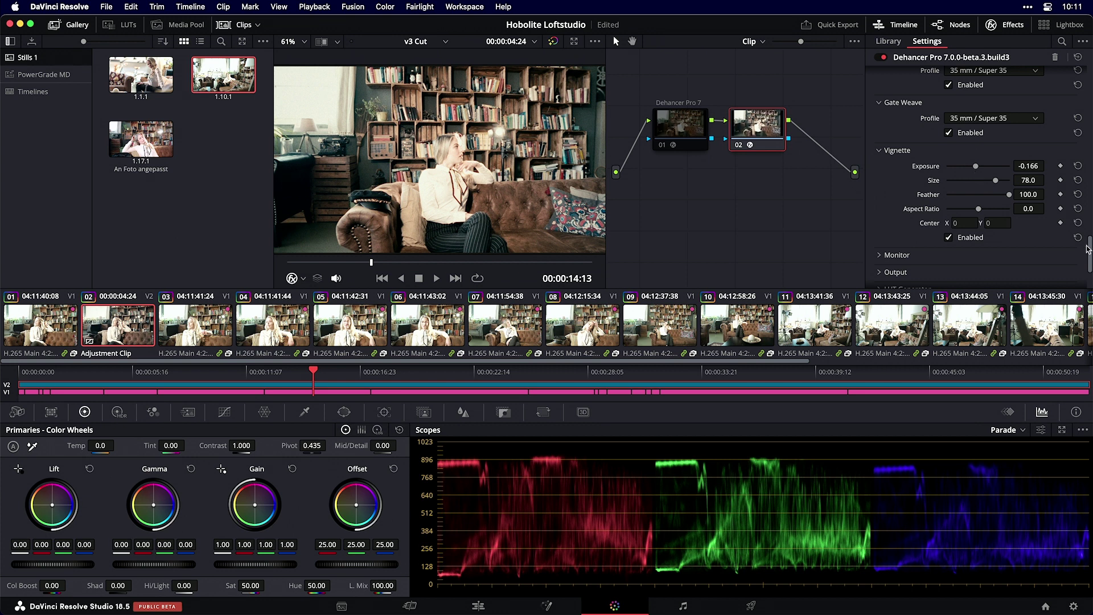
{"action": "scroll", "coordinate": [1089, 260], "scroll_direction": "down", "scroll_amount": 3}
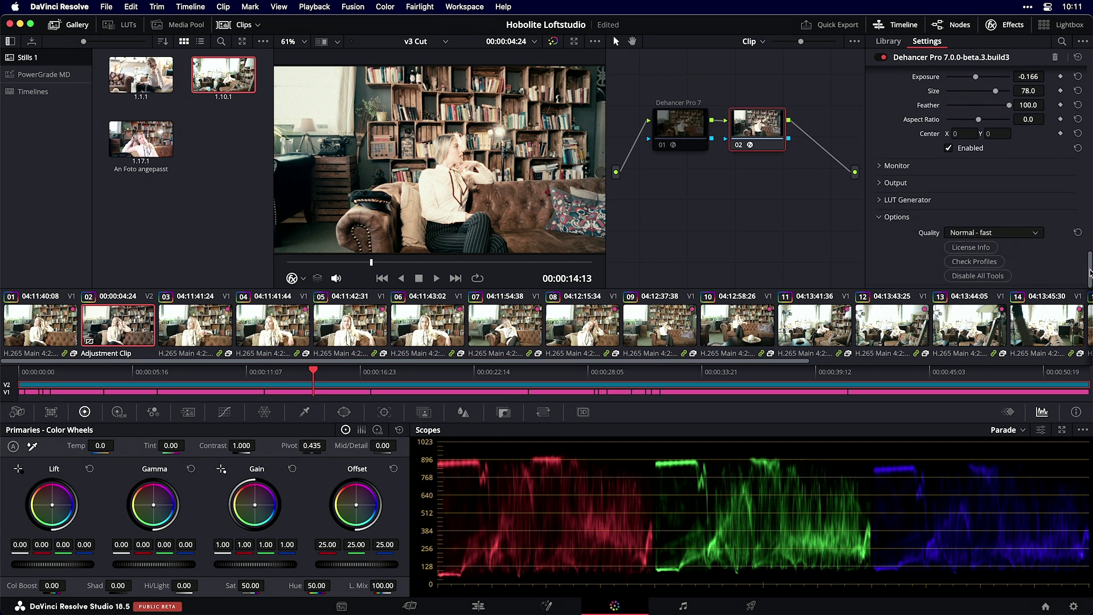
{"action": "left_click_drag", "start_coordinate": [1090, 264], "coordinate": [1088, 257]}
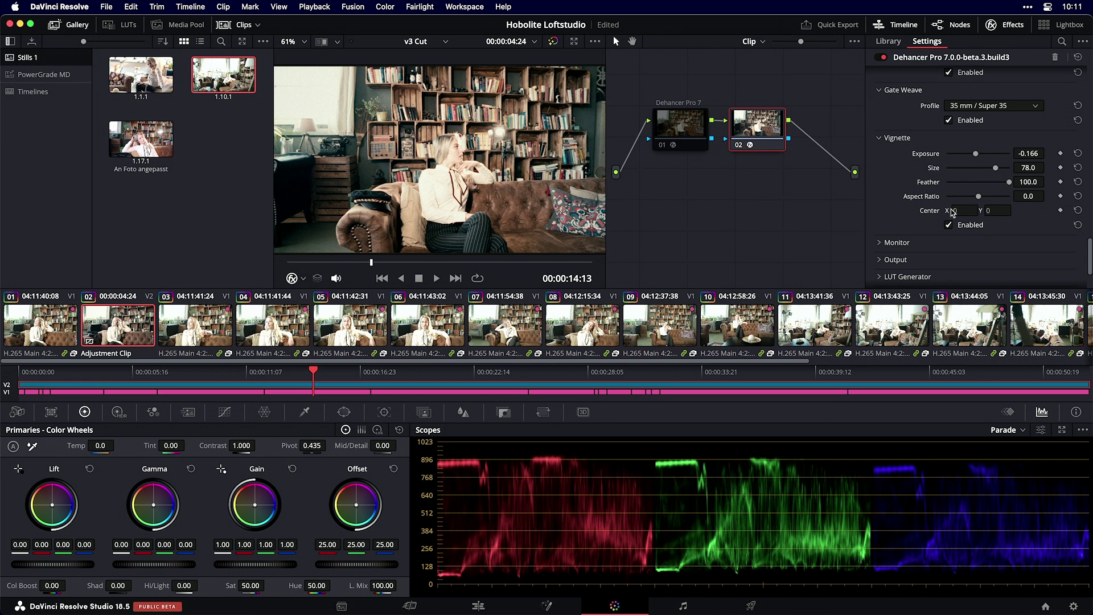
- In Safari, open dehancer.com and go to the Dehancer video plugin store page
{"action": "key", "text": "super+Tab"}
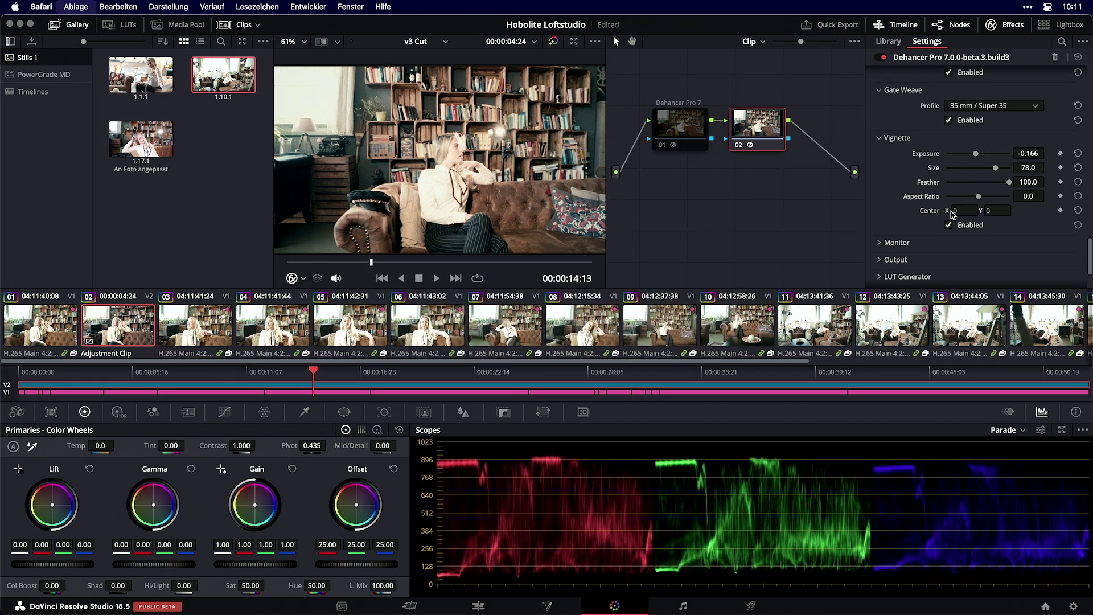
{"action": "key", "text": "super+n"}
{"action": "type", "text": "deh"}
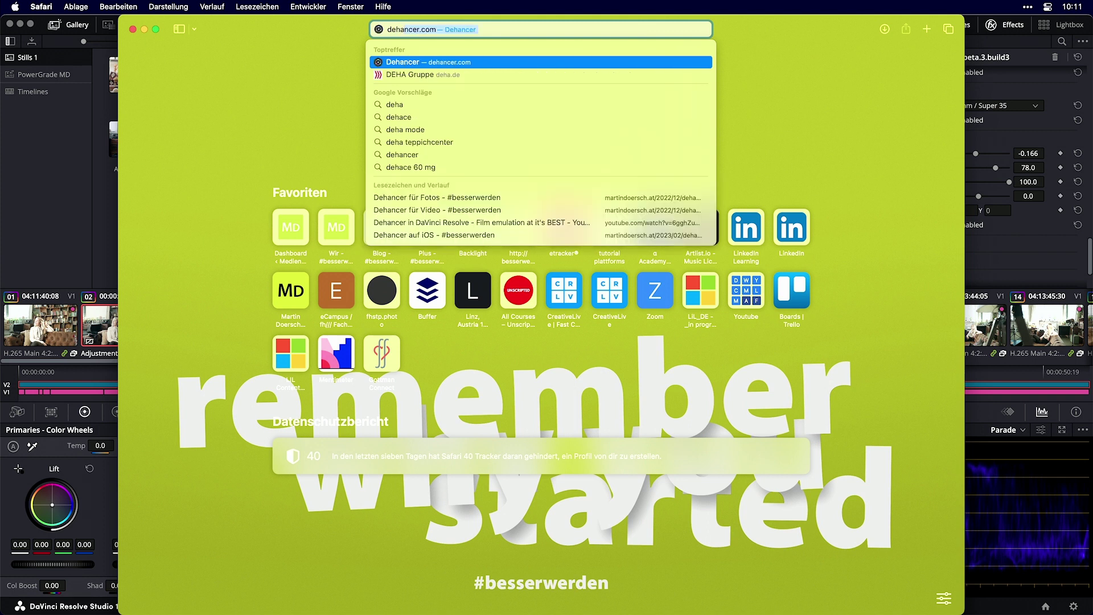
{"action": "key", "text": "Return"}
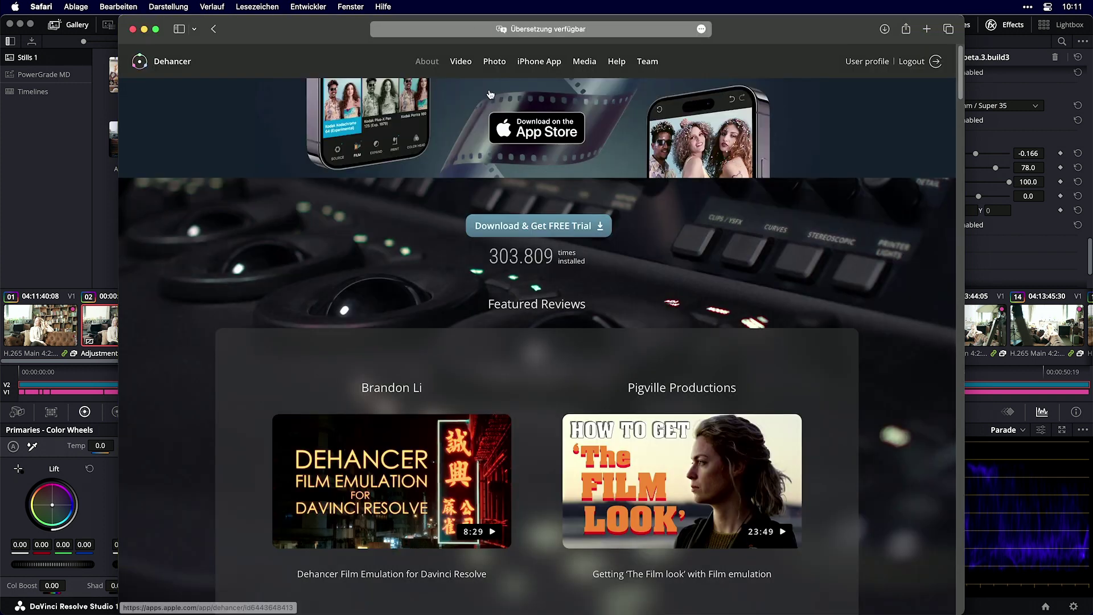
{"action": "left_click", "coordinate": [461, 62]}
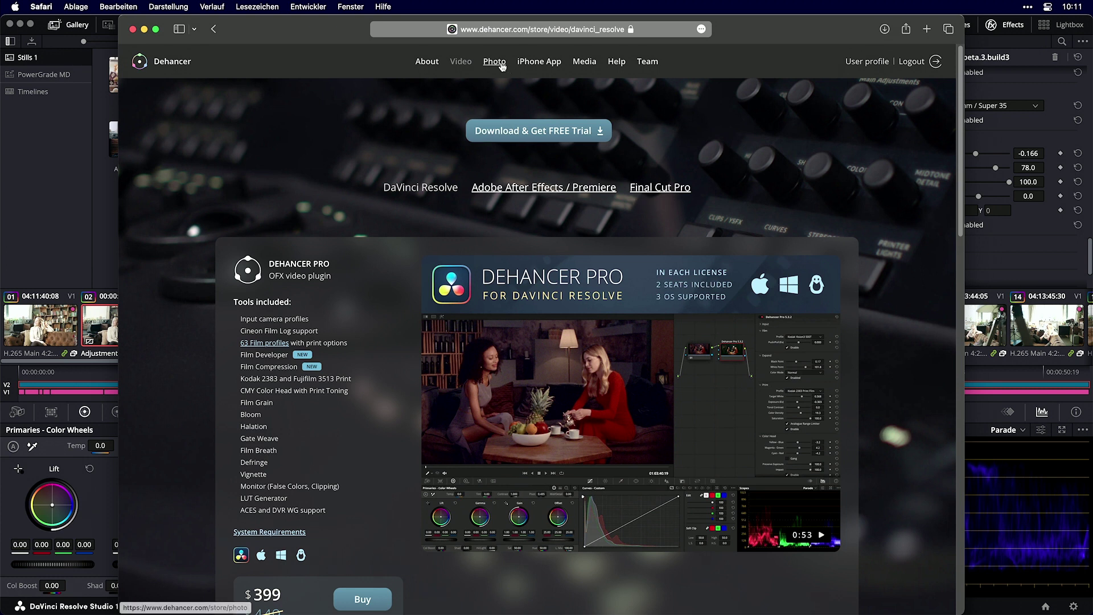
- Apply a promo code for 10% off Dehancer Film, then return to the Dehancer Pro for DaVinci Resolve page
{"action": "left_click", "coordinate": [496, 62]}
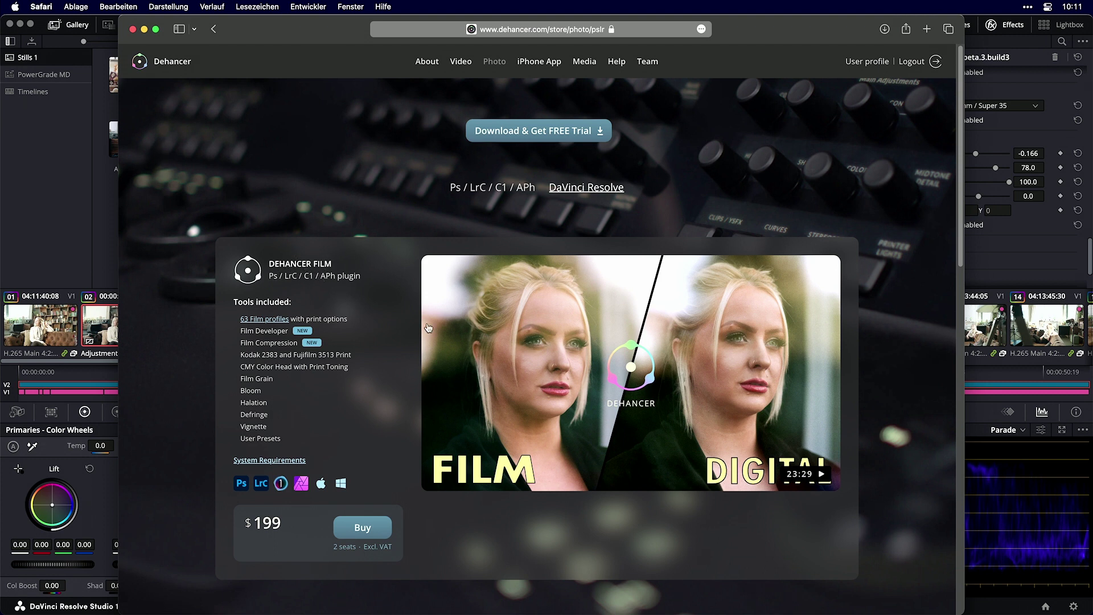
{"action": "left_click", "coordinate": [359, 528]}
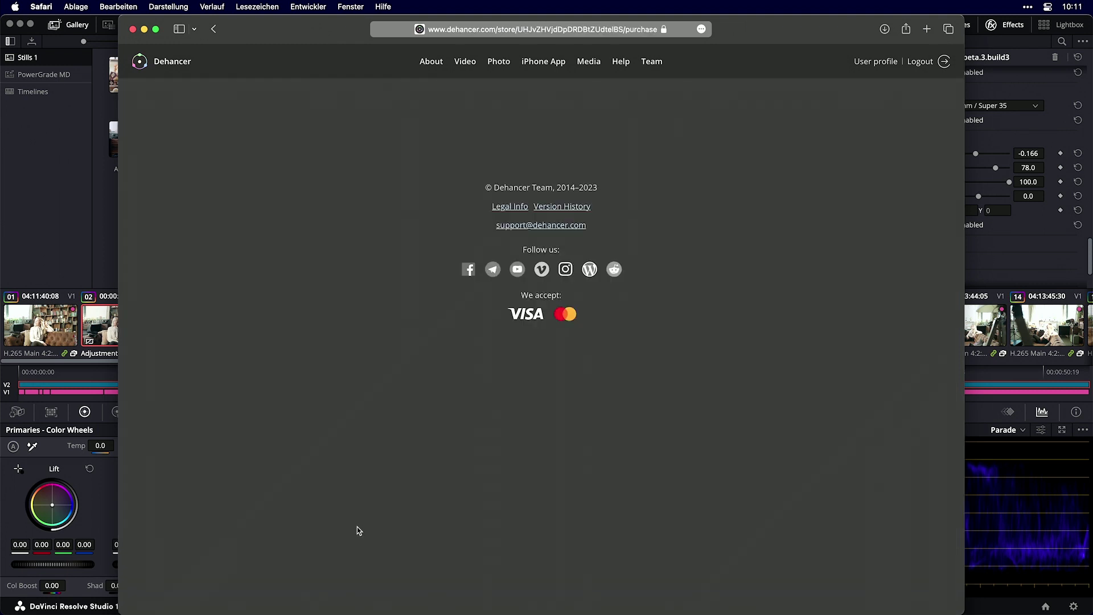
{"action": "left_click", "coordinate": [344, 260]}
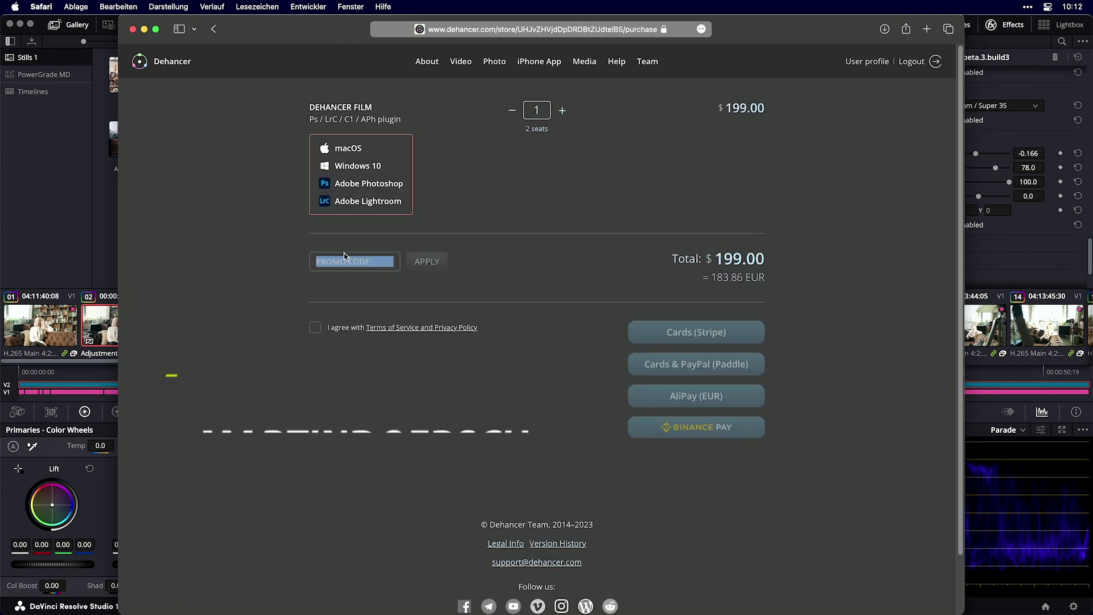
{"action": "type", "text": "MAR"}
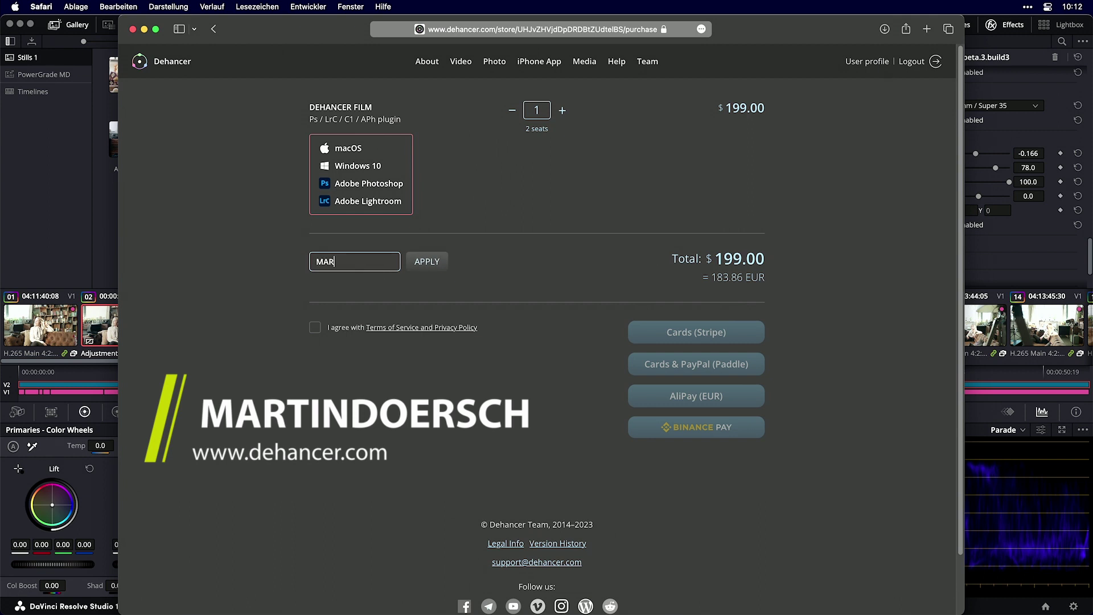
{"action": "type", "text": "TINDOERSCH"}
{"action": "left_click", "coordinate": [428, 261]}
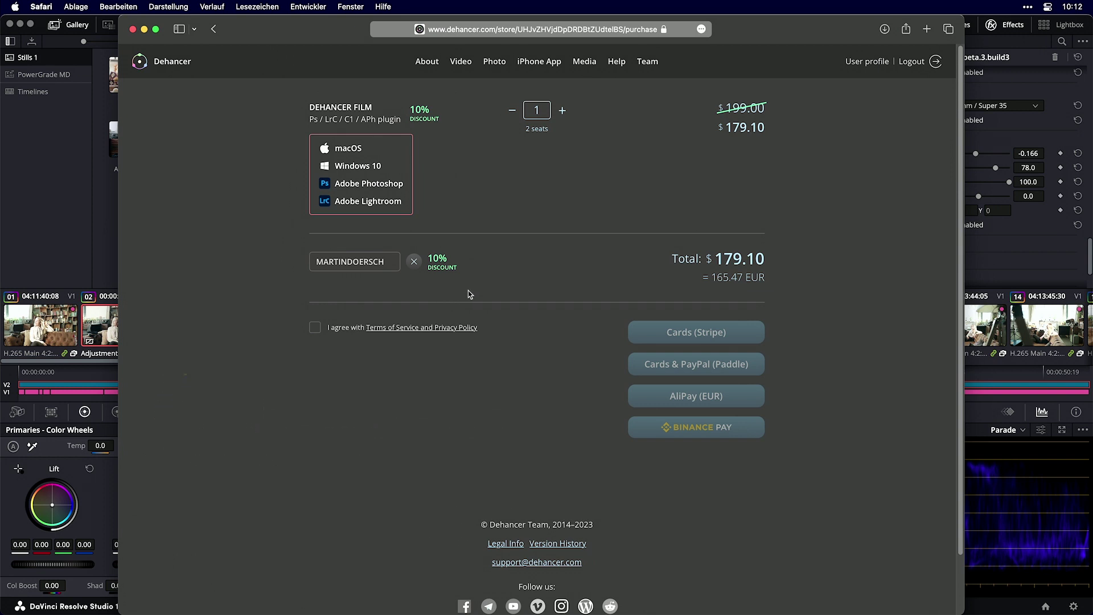
{"action": "left_click", "coordinate": [461, 61]}
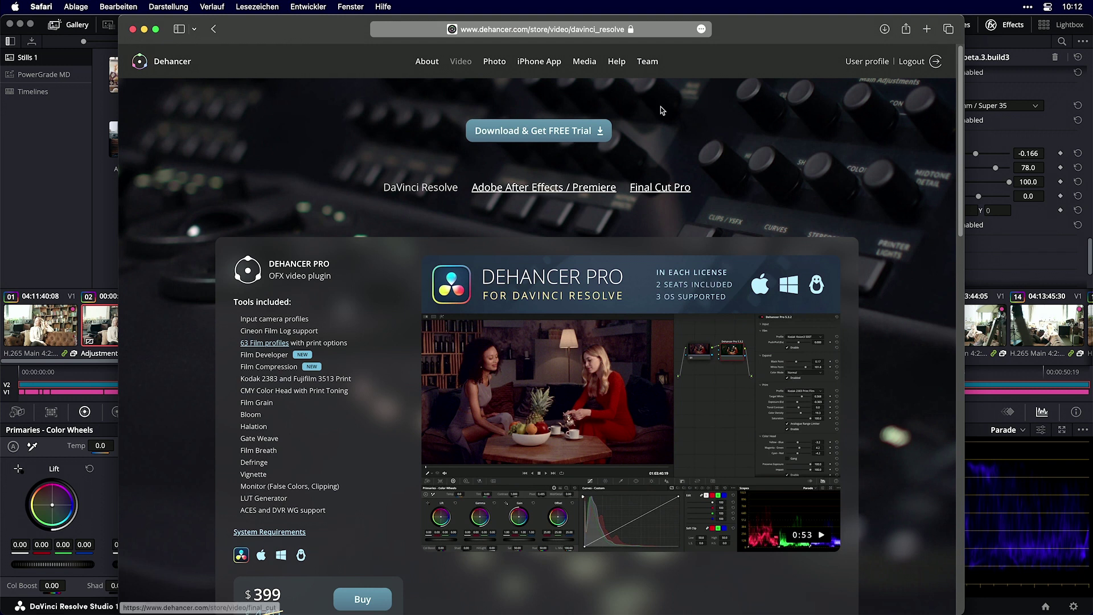
- Bring DaVinci Resolve back and review the interview through the Custom Film Damage dust, hairs and scratches settings
{"action": "left_click", "coordinate": [107, 203]}
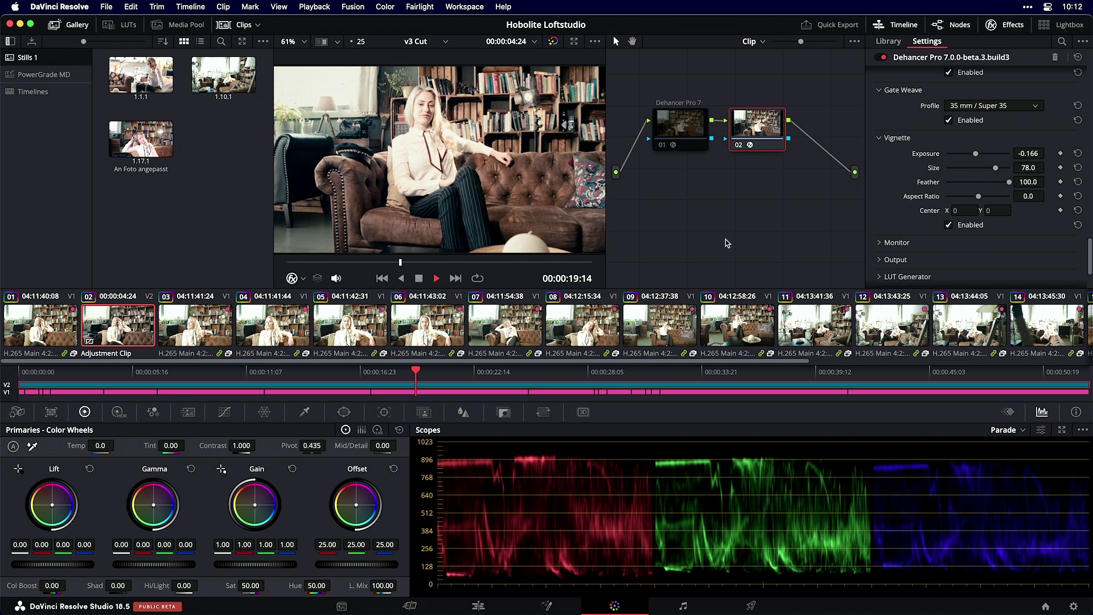
{"action": "scroll", "coordinate": [1002, 167], "scroll_direction": "up", "scroll_amount": 2}
{"action": "scroll", "coordinate": [1009, 171], "scroll_direction": "up", "scroll_amount": 5}
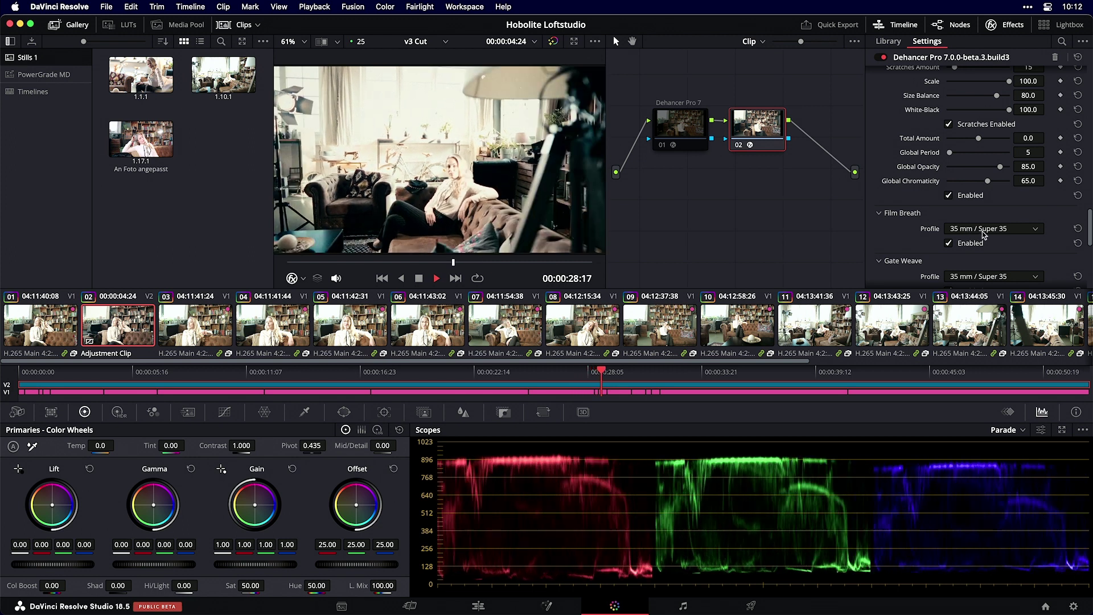
{"action": "scroll", "coordinate": [979, 229], "scroll_direction": "up", "scroll_amount": 3}
{"action": "scroll", "coordinate": [984, 231], "scroll_direction": "up", "scroll_amount": 5}
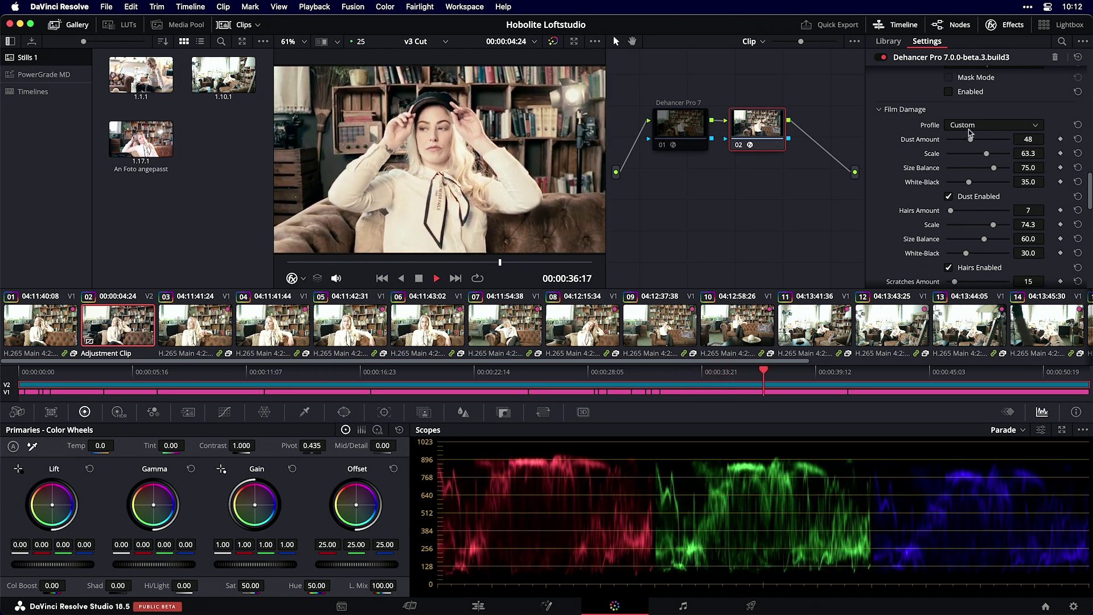
{"action": "scroll", "coordinate": [981, 256], "scroll_direction": "down", "scroll_amount": 3}
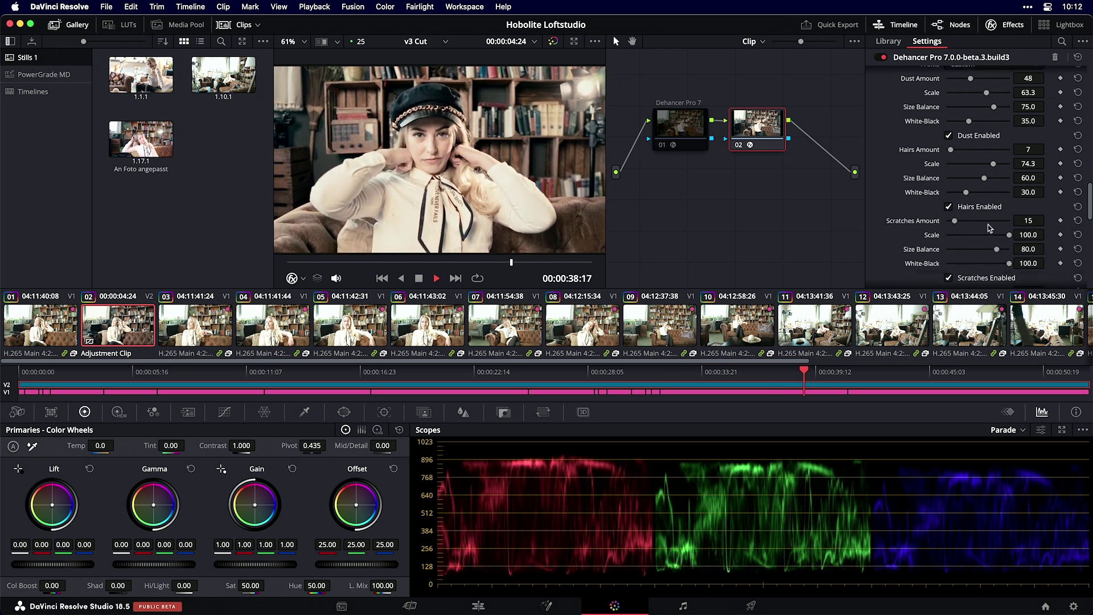